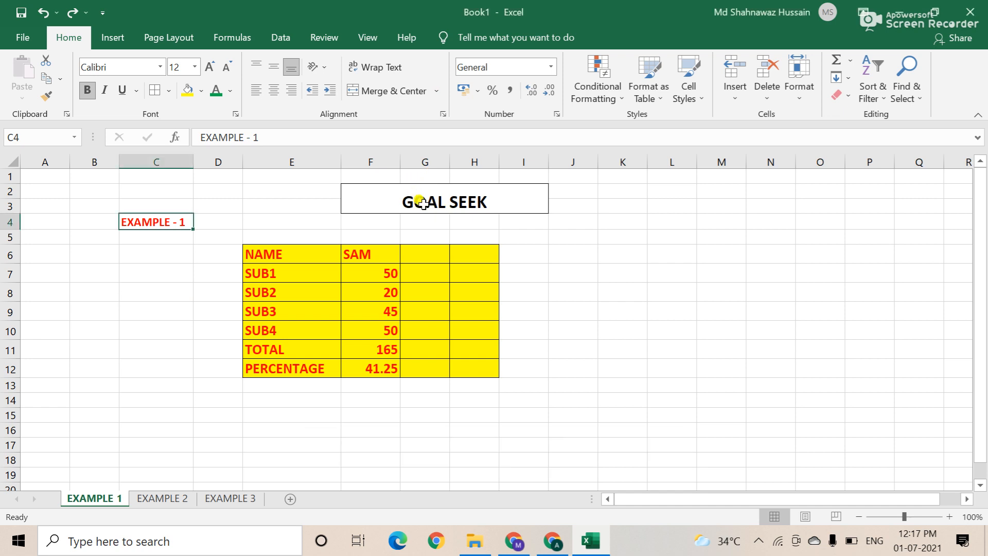
Step: Switch to the Data tab above the EXAMPLE 1 marks table
left_click(281, 38)
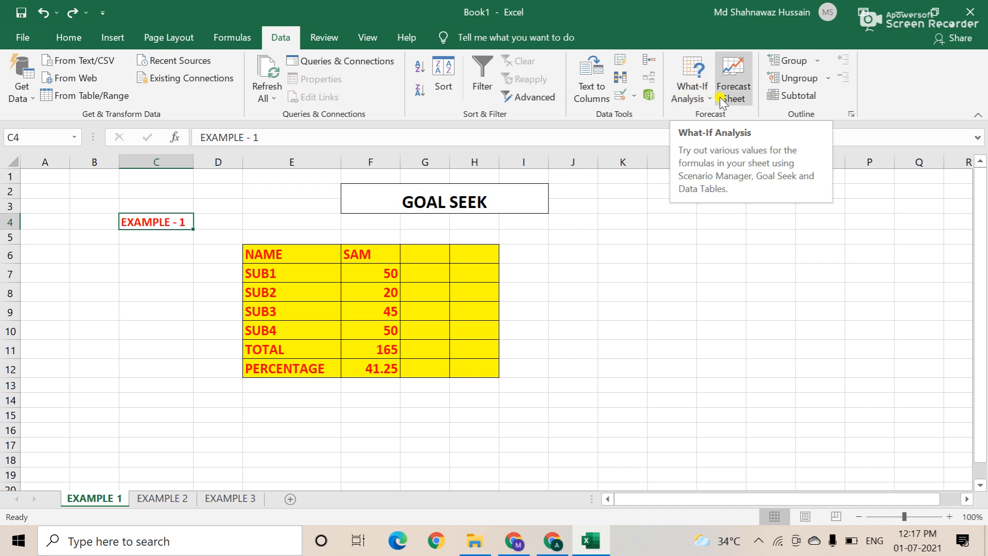
left_click(706, 96)
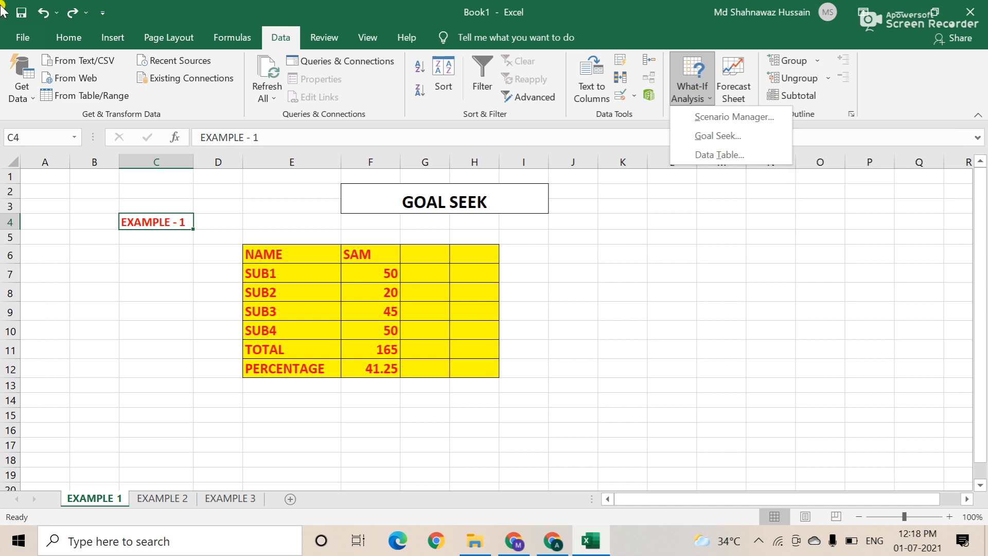
left_click(284, 40)
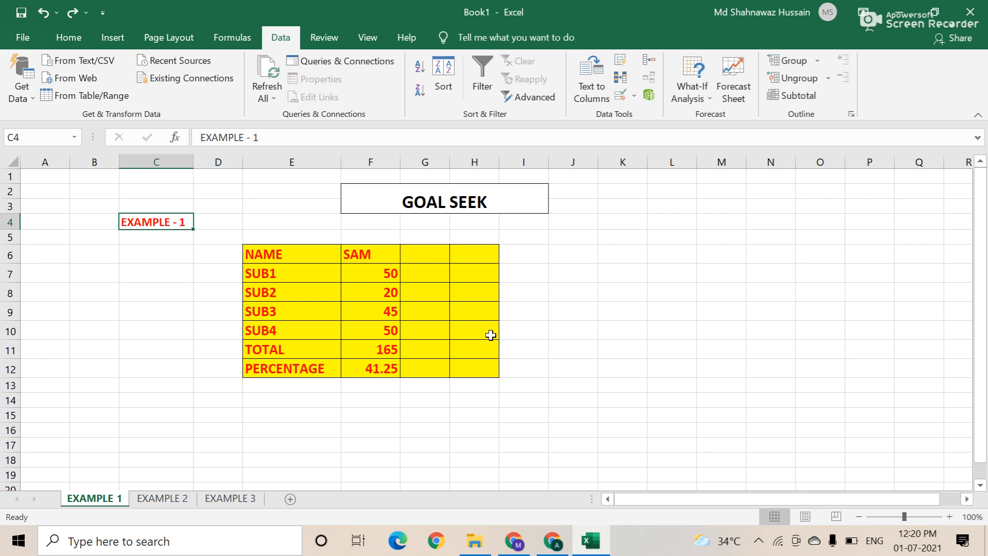
left_click(156, 501)
left_click(94, 499)
Step: Clear SAM's marks, TOTAL and PERCENTAGE in F7:F12
left_click_drag(381, 274, 380, 371)
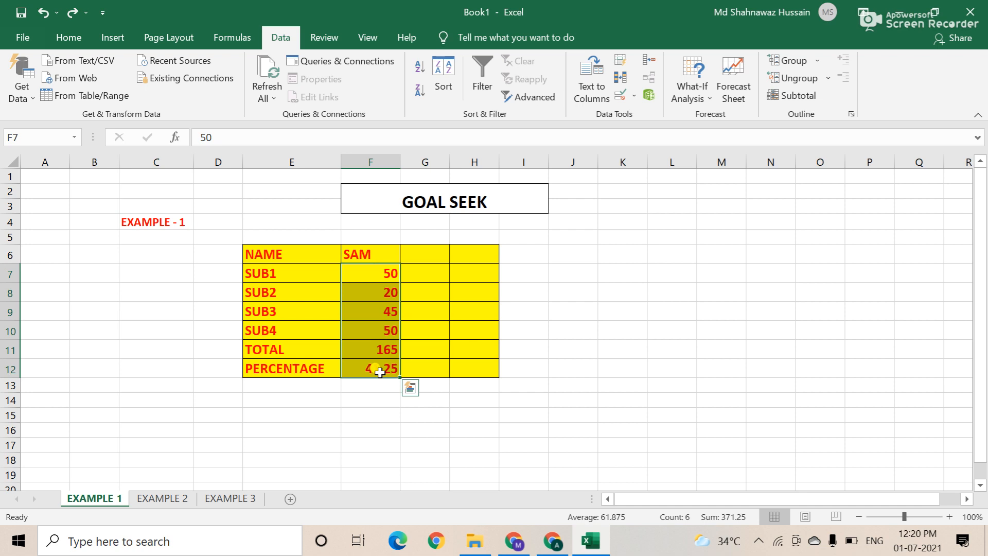
key("Delete")
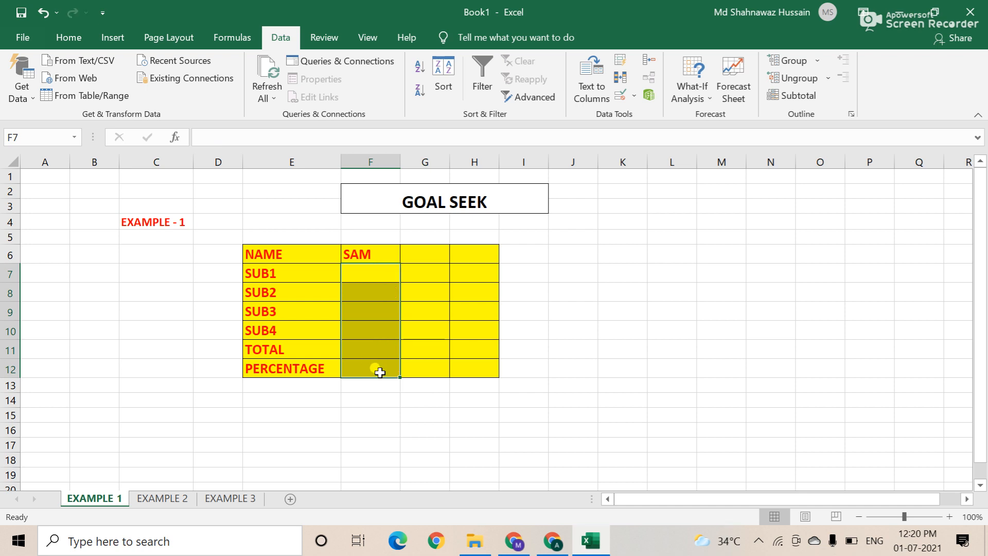
key("Down")
key("Up")
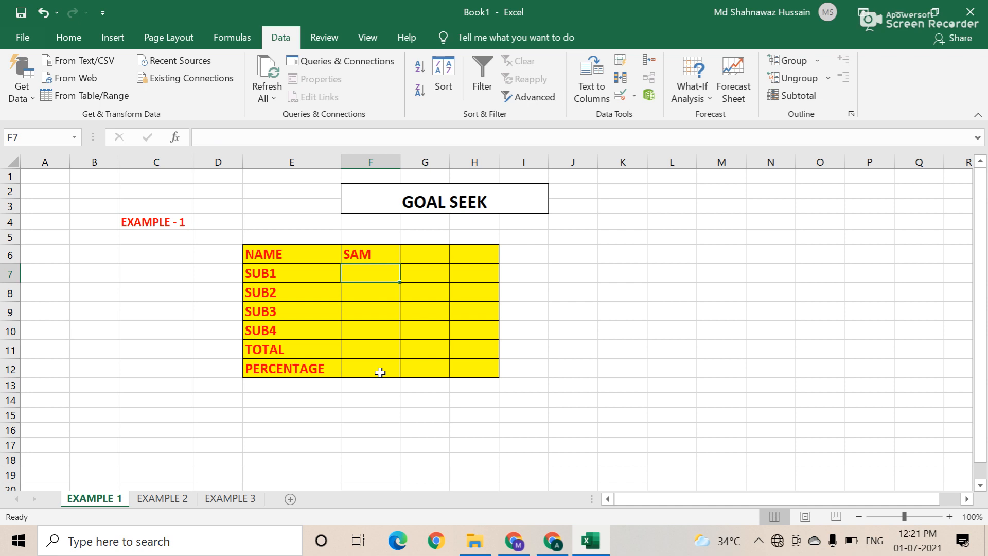
Step: Enter SAM's marks 50, 60, 55 and 45, then correct the SUB2 mark in F8 to 20
type("50")
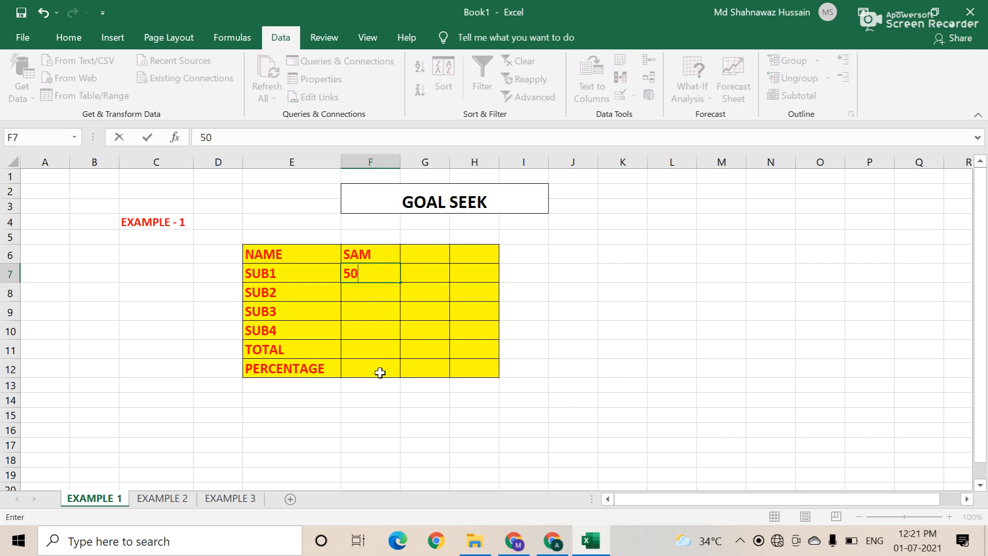
key("Return")
type("60")
key("Return")
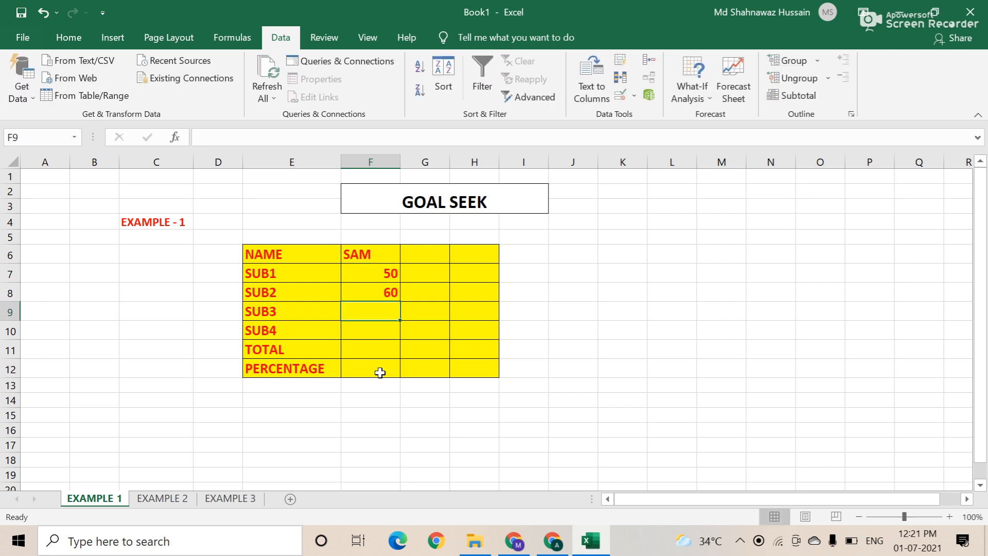
type("55")
key("Return")
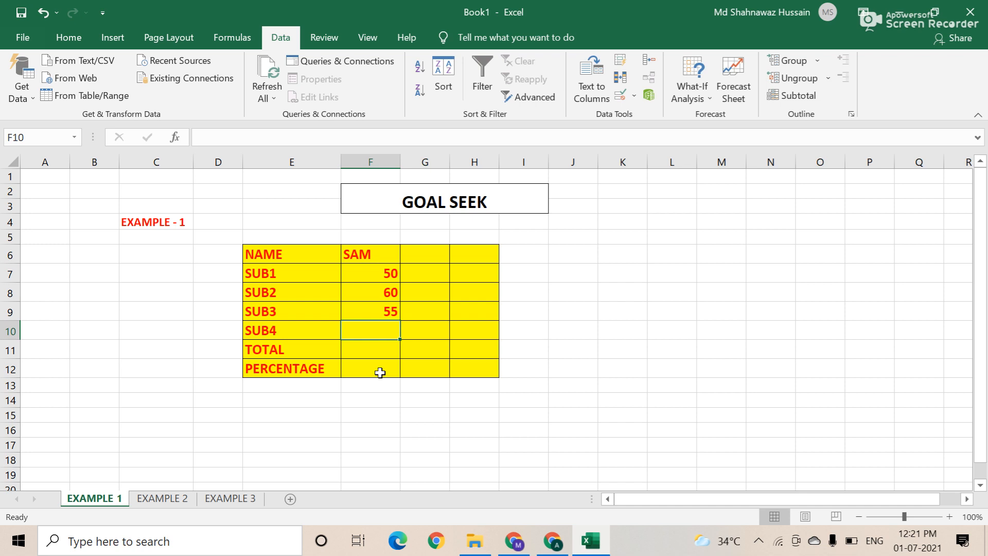
type("45")
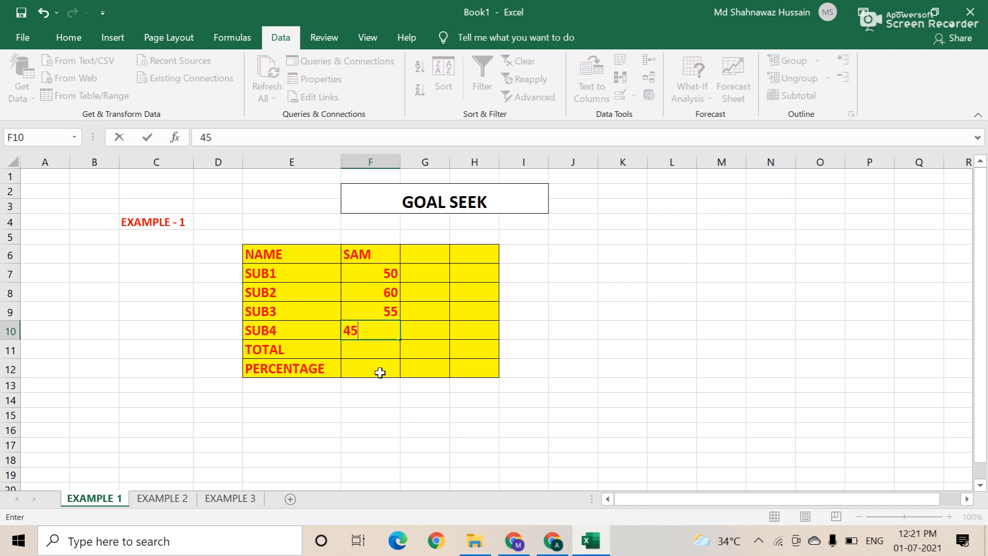
key("Up")
key("Up")
key("Up")
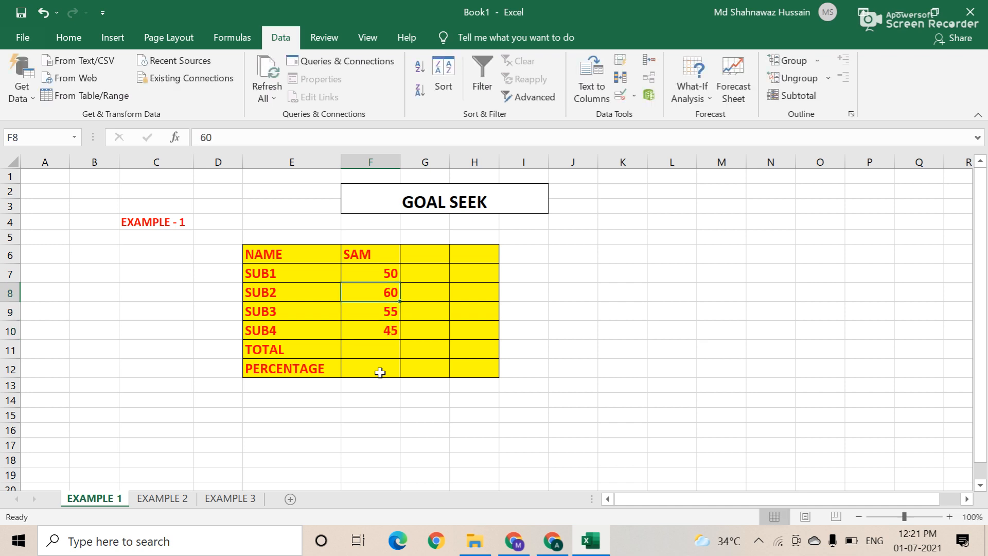
key("Down")
type("20")
key("Return")
key("Return")
key("Return")
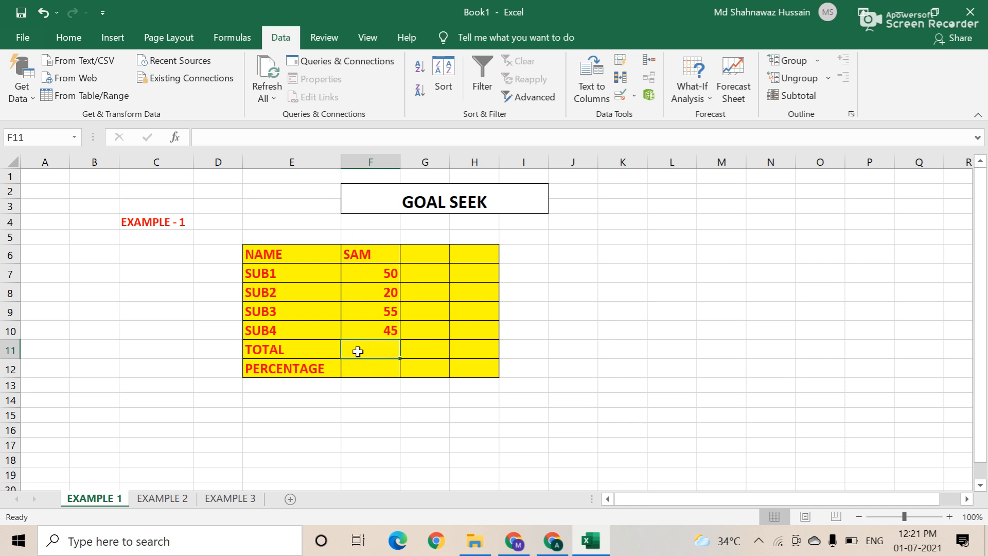
Step: Enter =SUM(F7:F10) in the TOTAL cell F11, giving 170
left_click_drag(371, 275, 373, 298)
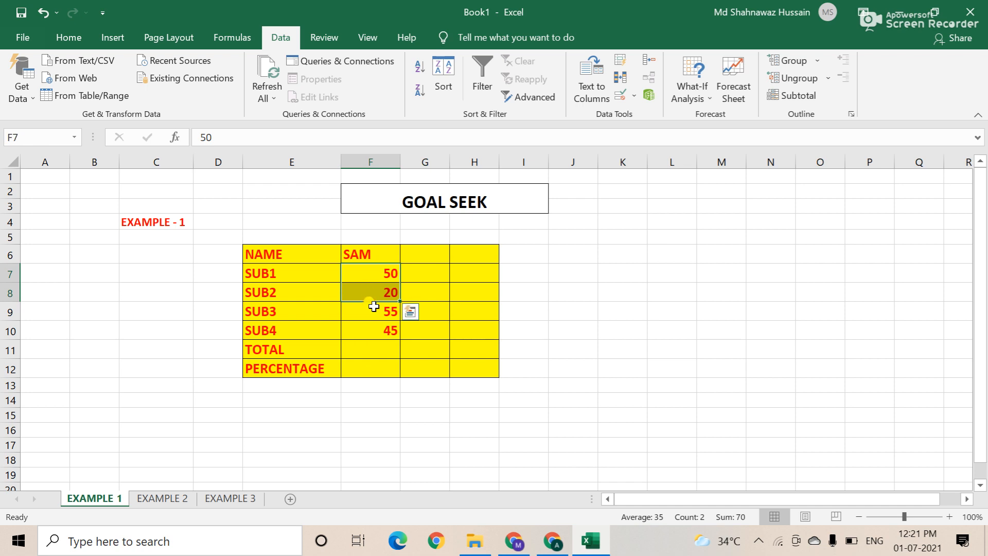
left_click(370, 354)
type("=")
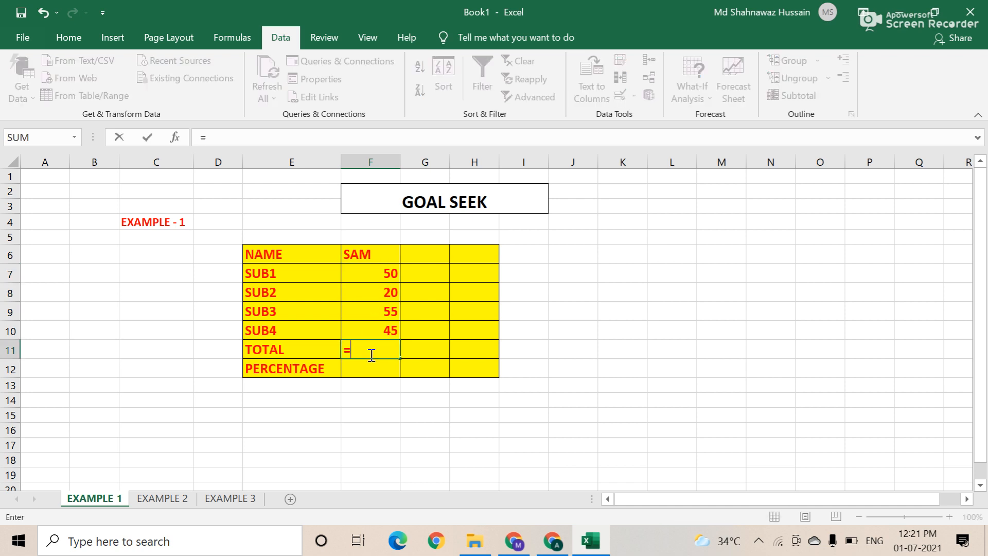
type("SUM(")
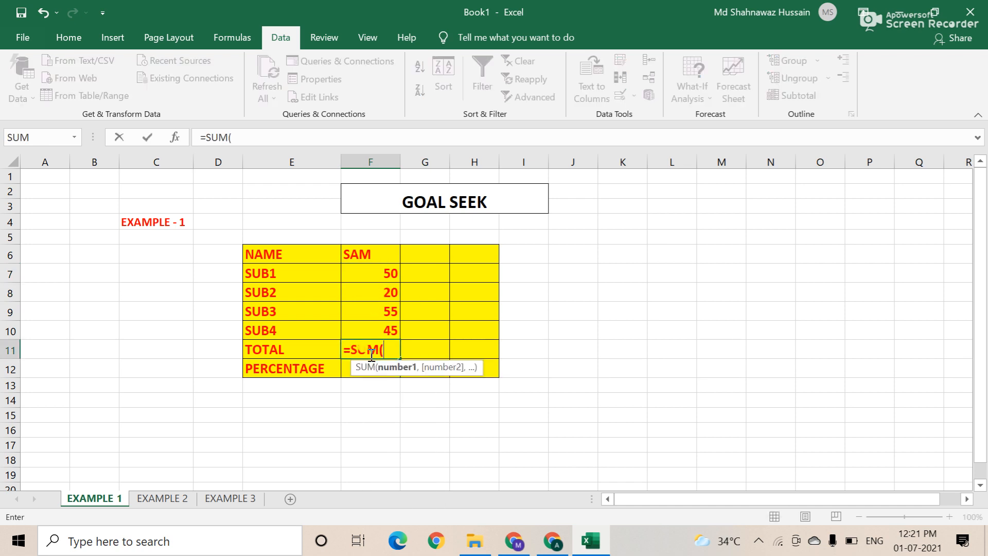
left_click_drag(370, 276, 373, 330)
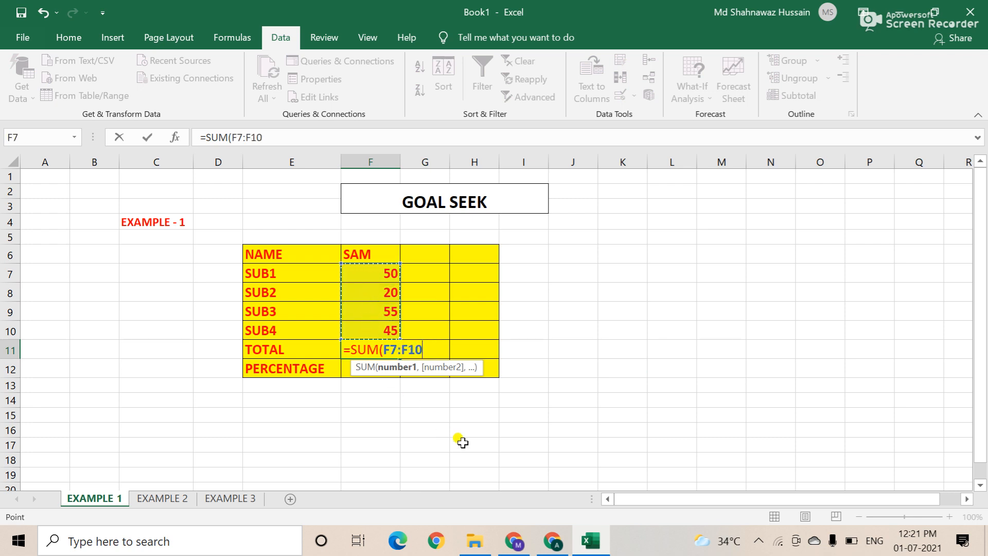
type(")")
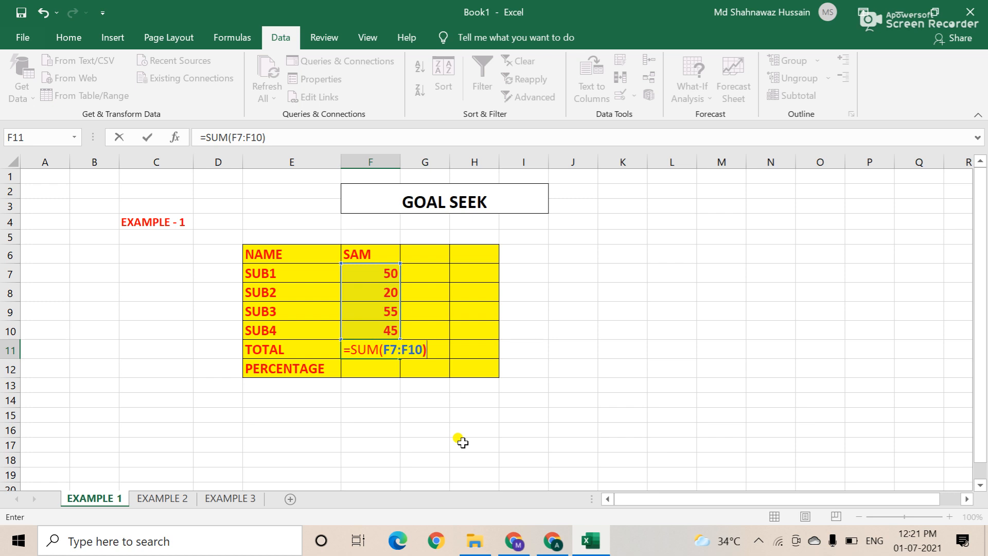
key("Return")
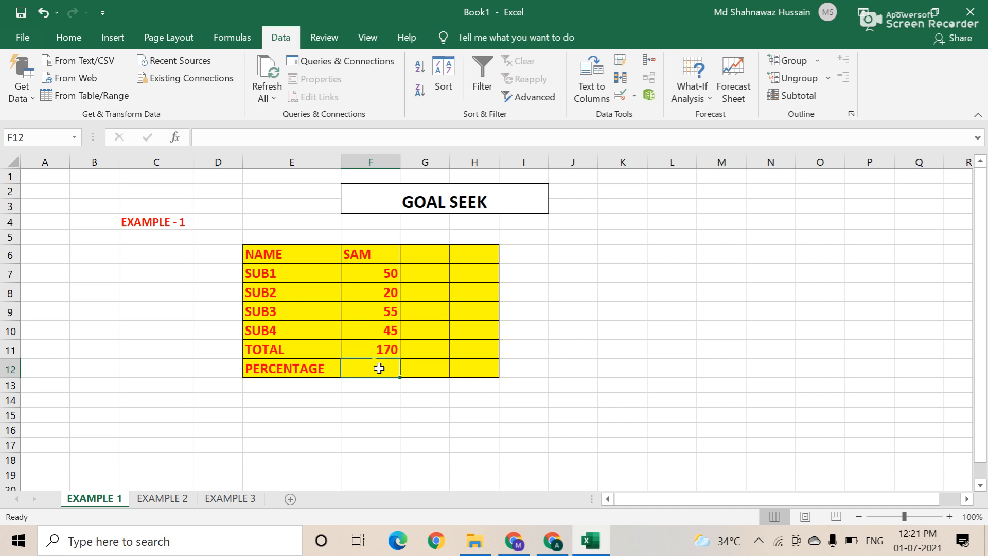
type("=")
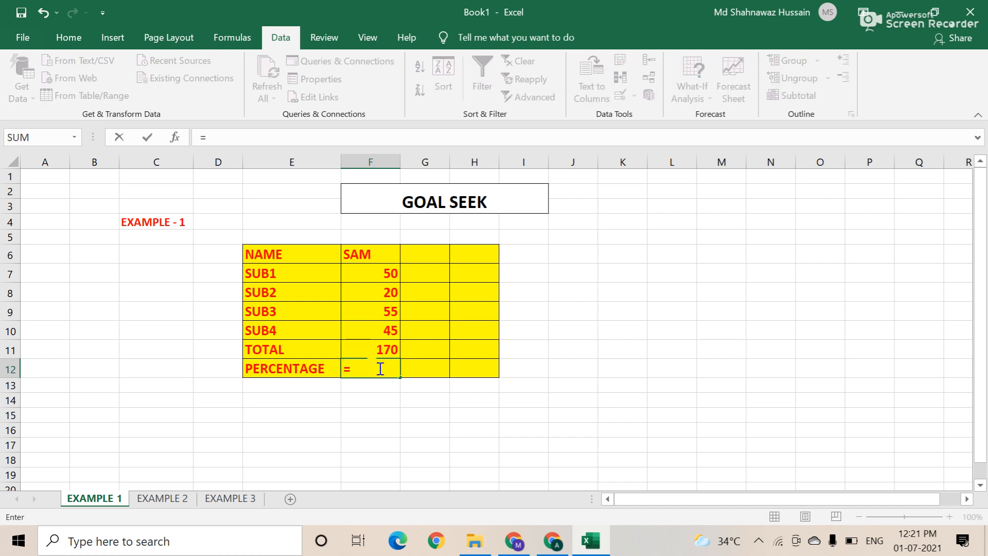
left_click(376, 350)
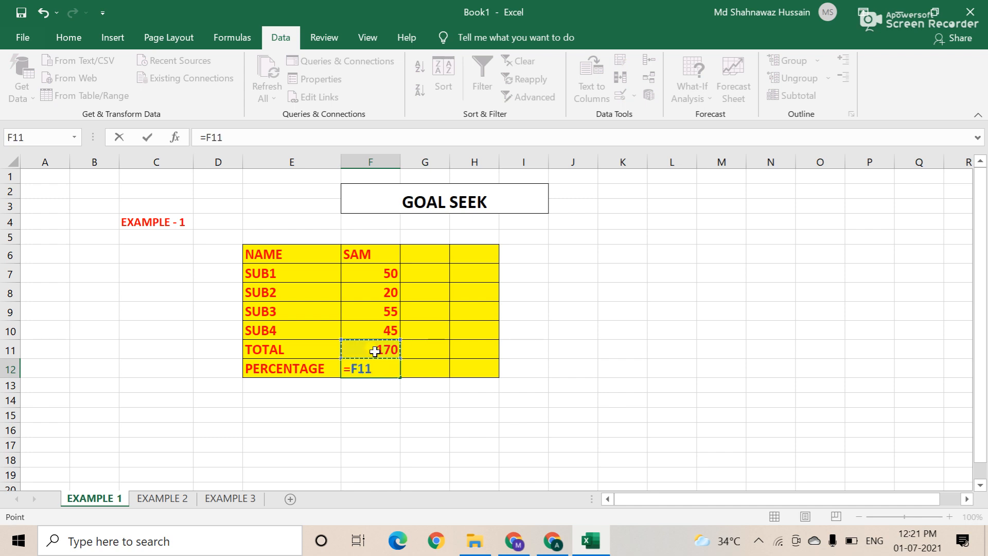
type("*100/")
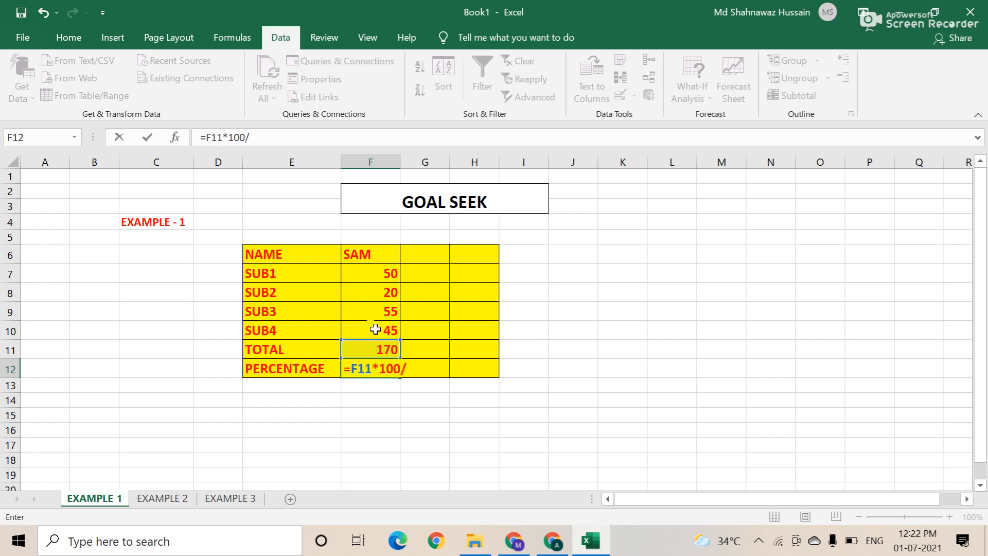
type("400")
key("Return")
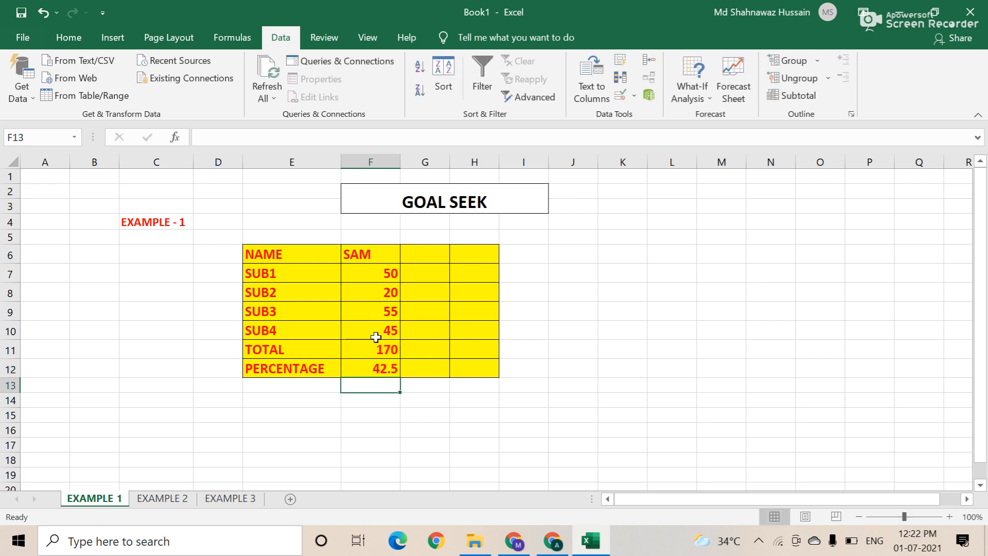
left_click(382, 369)
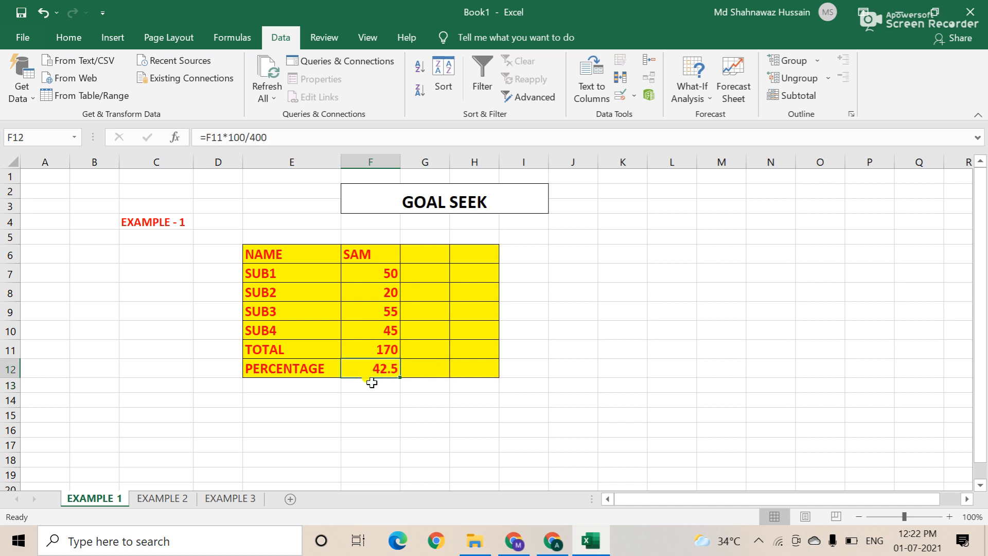
left_click(368, 348)
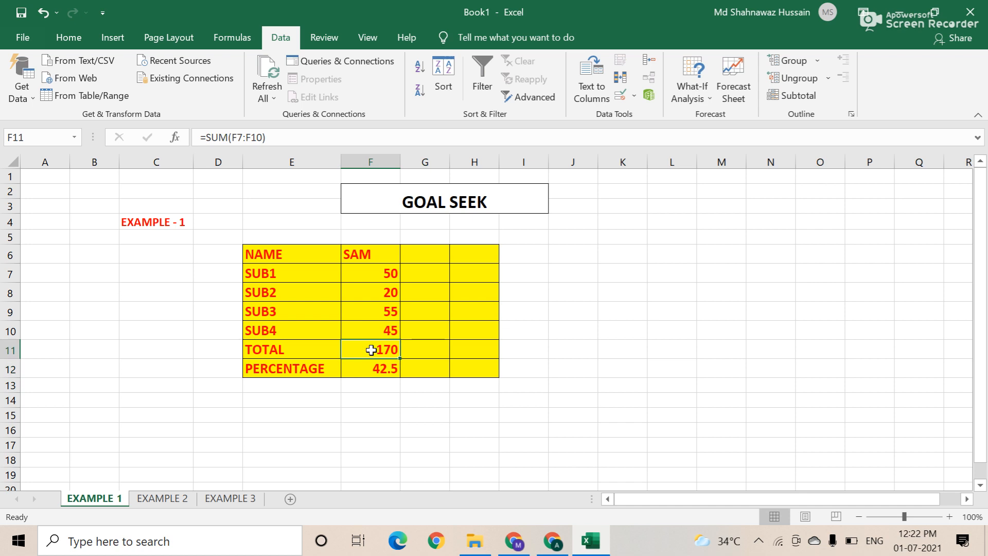
left_click_drag(377, 273, 378, 325)
left_click(385, 367)
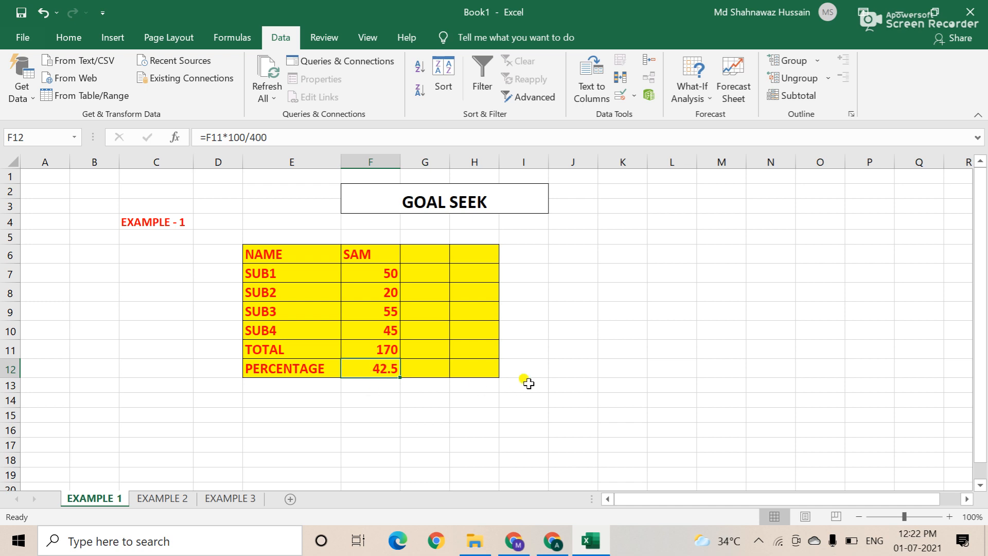
left_click(565, 369)
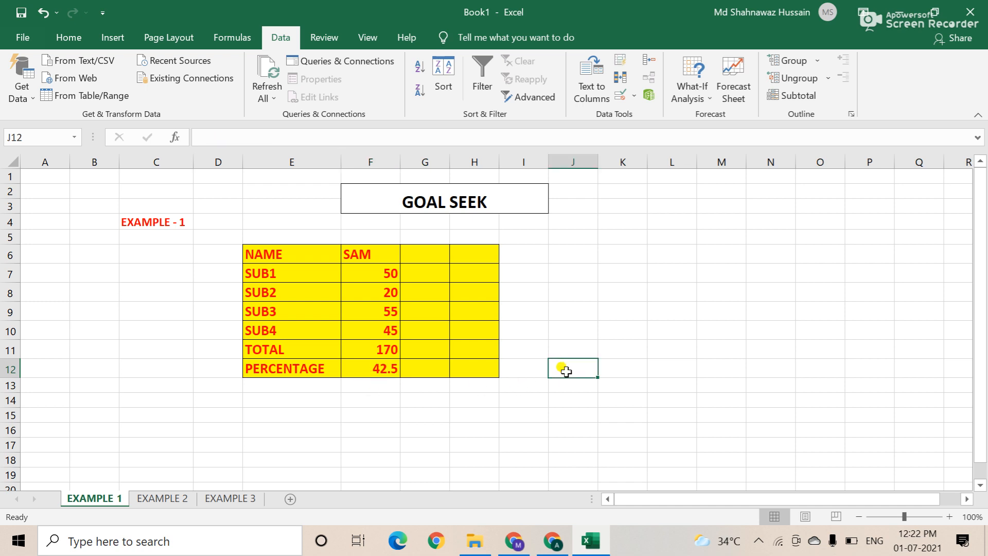
Step: Enter TARGET in J12 and 50 in K12
type("TARGET")
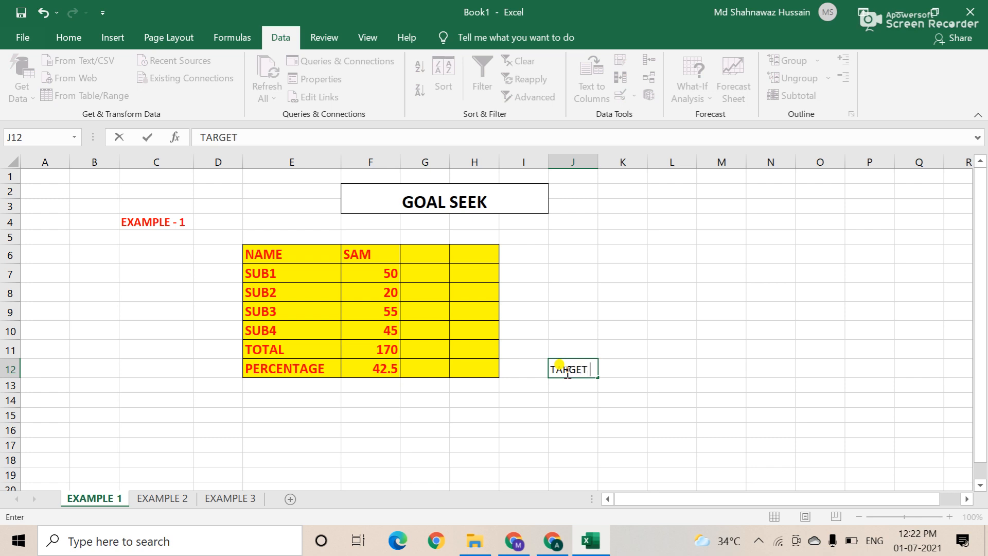
key("Tab")
type("50")
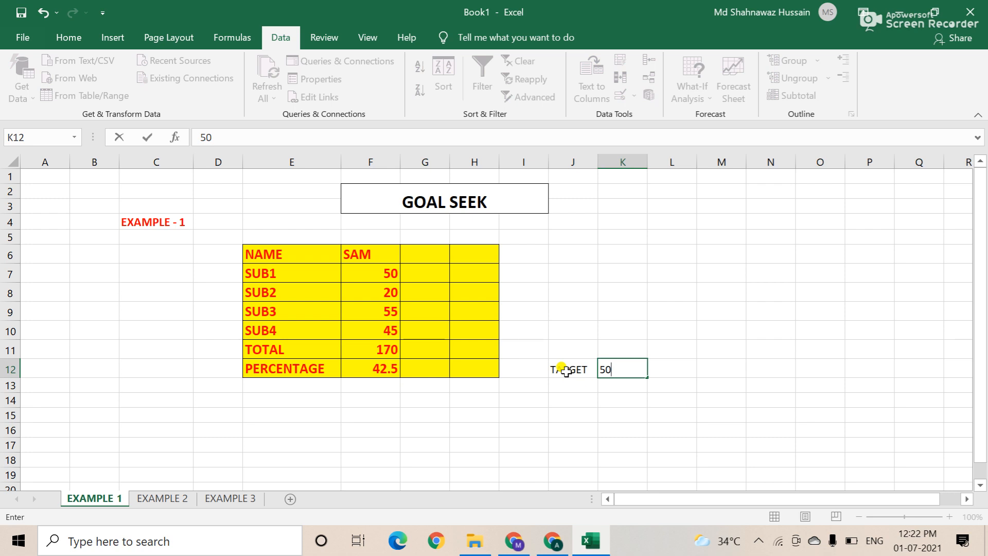
Step: Make the TARGET cells green, bold and size 14, and widen column J to fit
left_click_drag(575, 375, 600, 371)
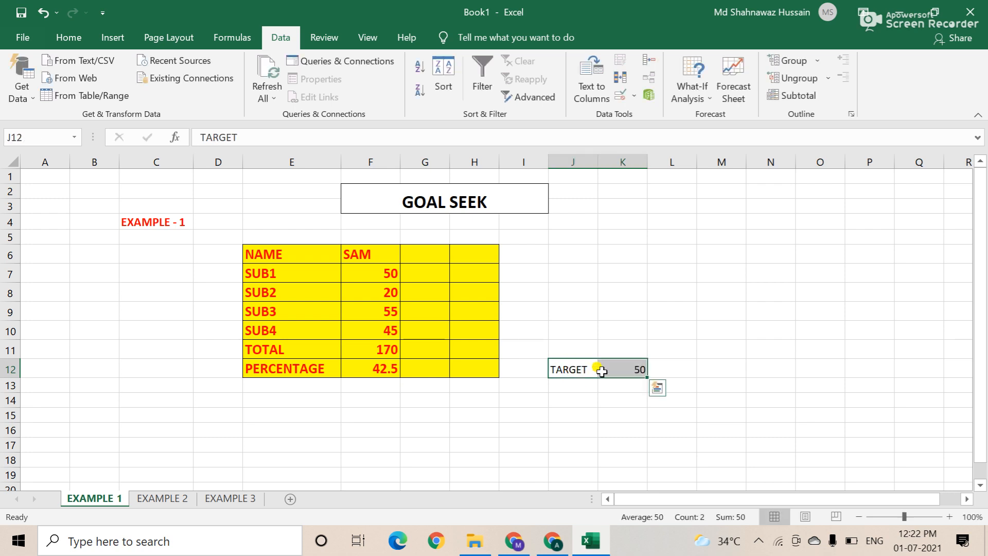
left_click(69, 37)
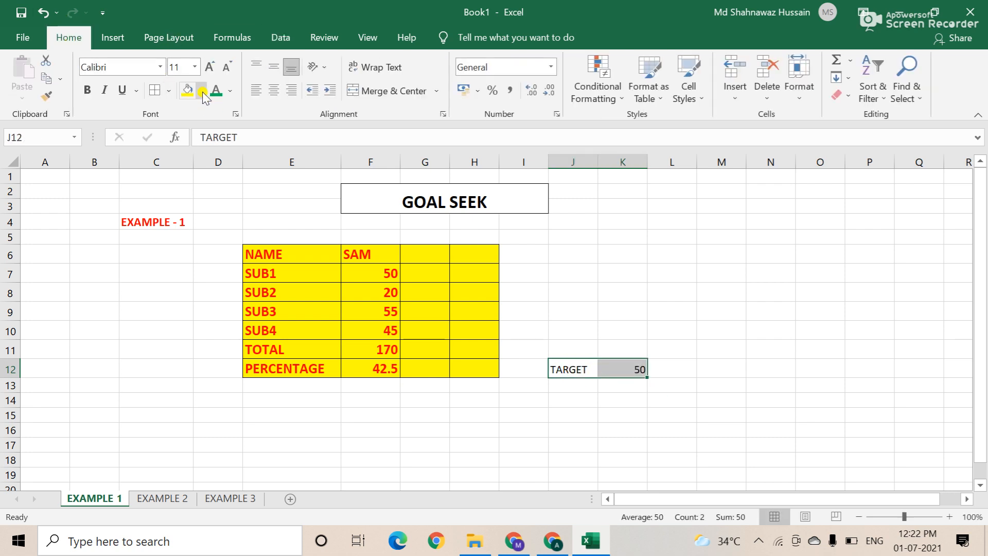
left_click(215, 91)
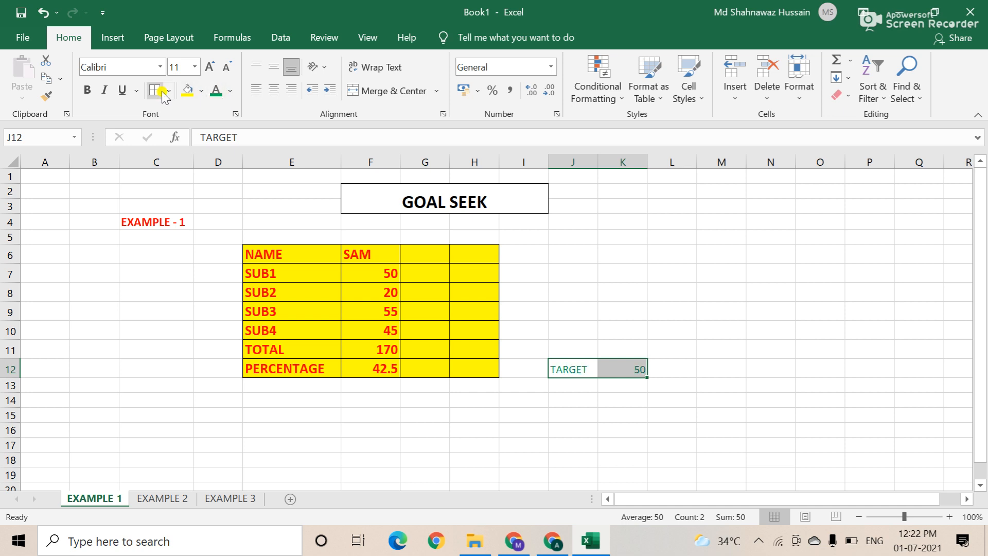
left_click(91, 91)
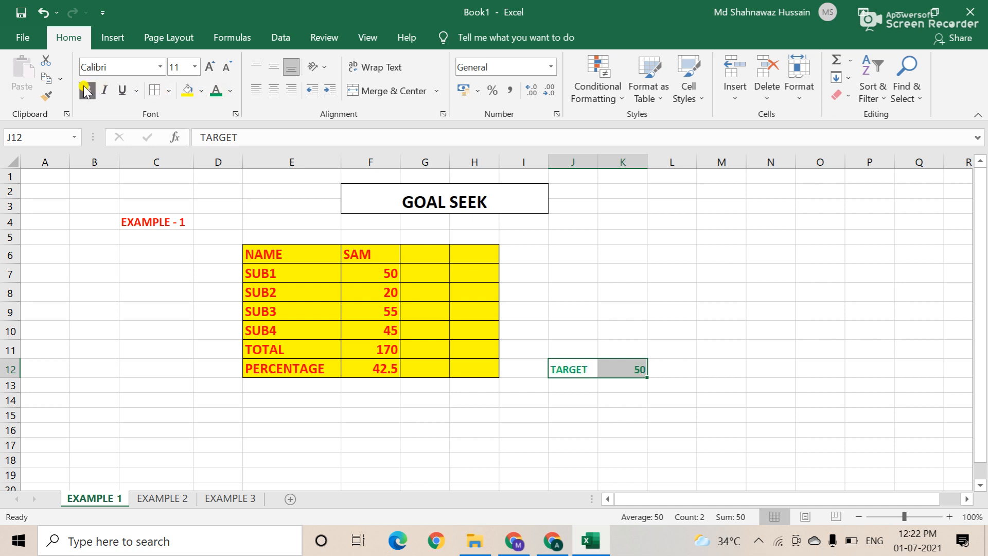
left_click(212, 69)
left_click(212, 68)
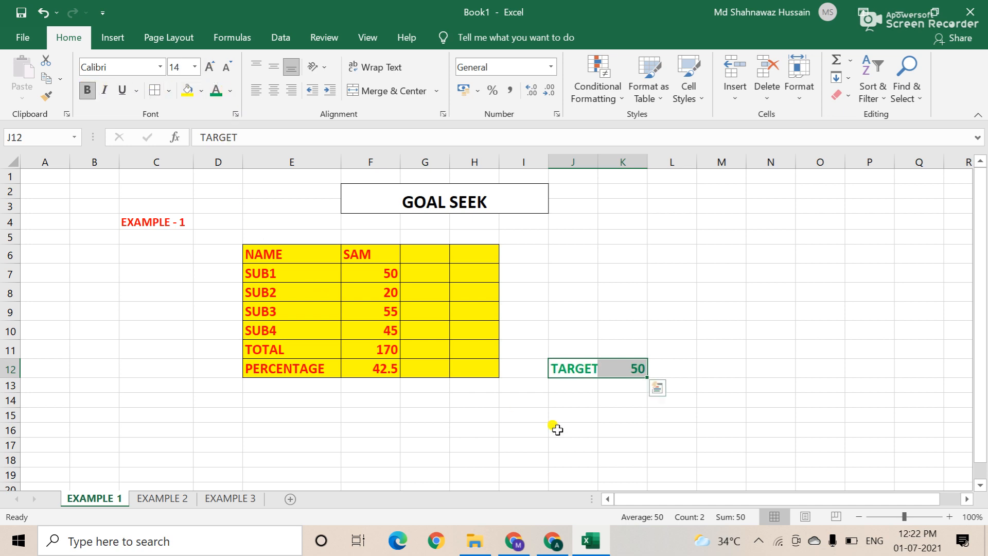
left_click(620, 399)
left_click_drag(598, 161, 612, 162)
left_click_drag(554, 366, 634, 367)
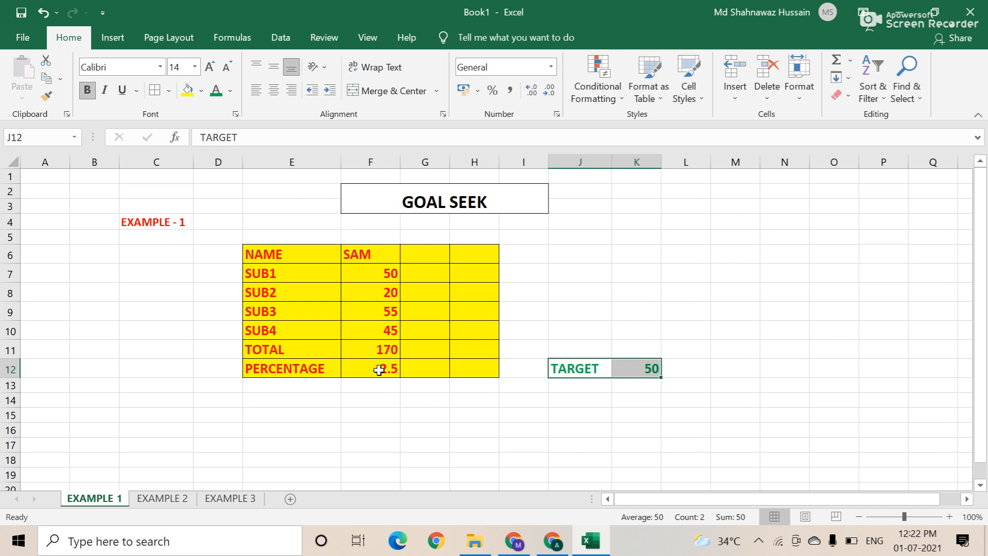
left_click(641, 369)
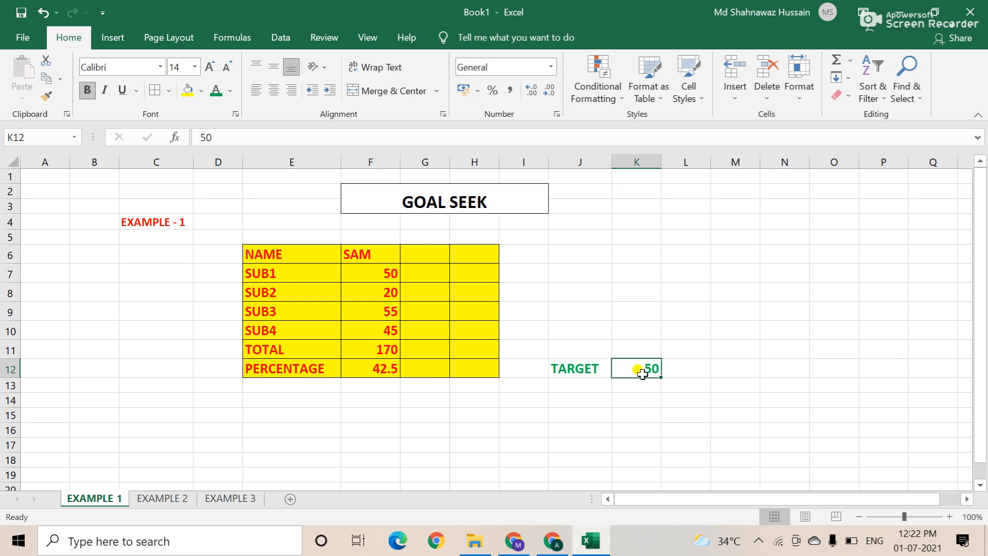
left_click(390, 373)
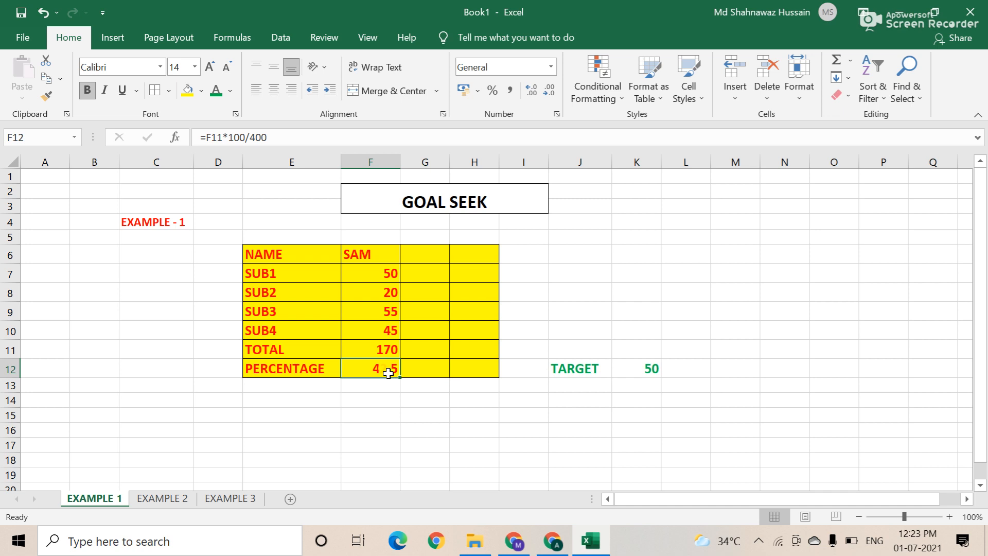
left_click(638, 368)
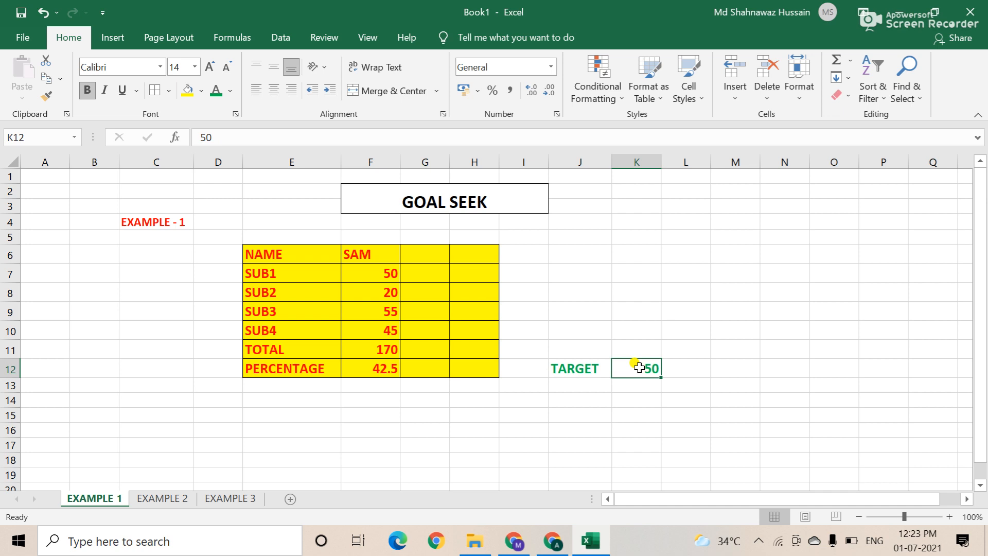
left_click(377, 373)
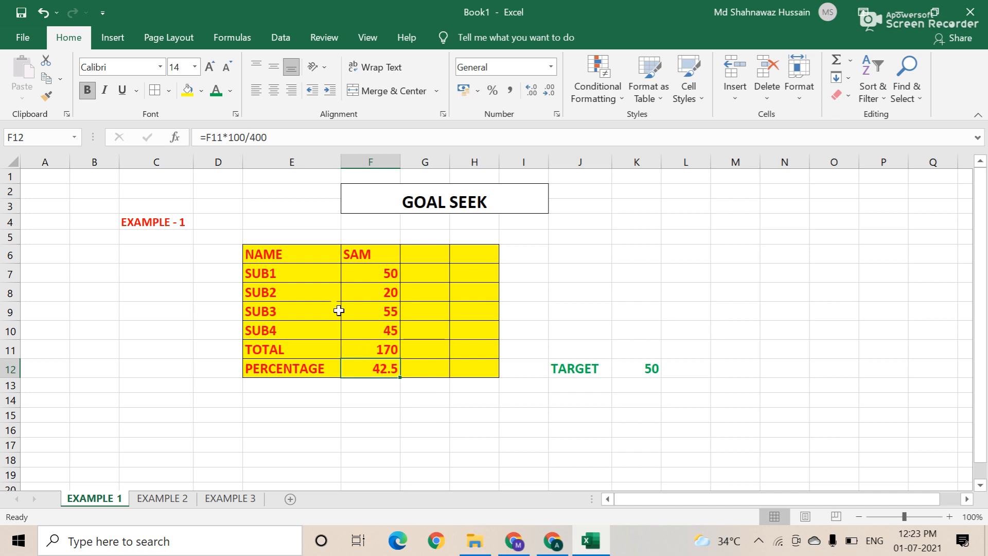
left_click(290, 39)
left_click(372, 371)
left_click(381, 369)
Step: Run Goal Seek to set F12 to 50 by changing the SUB2 mark in F8
left_click(278, 36)
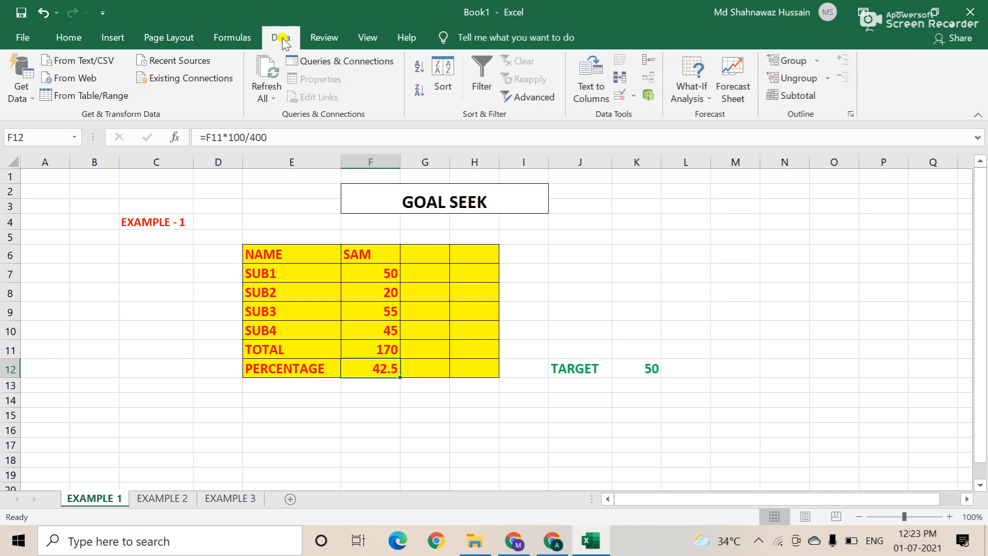
left_click(709, 98)
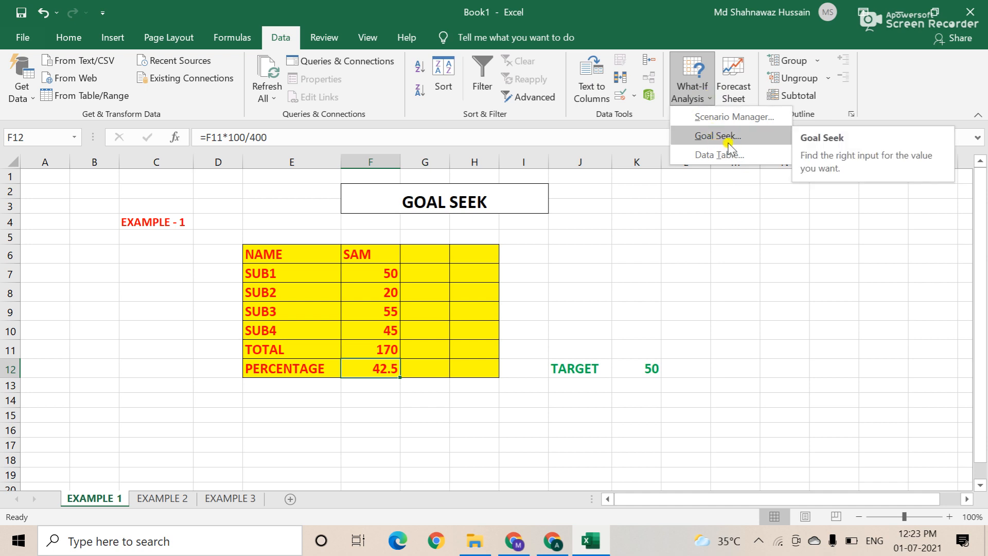
left_click(715, 136)
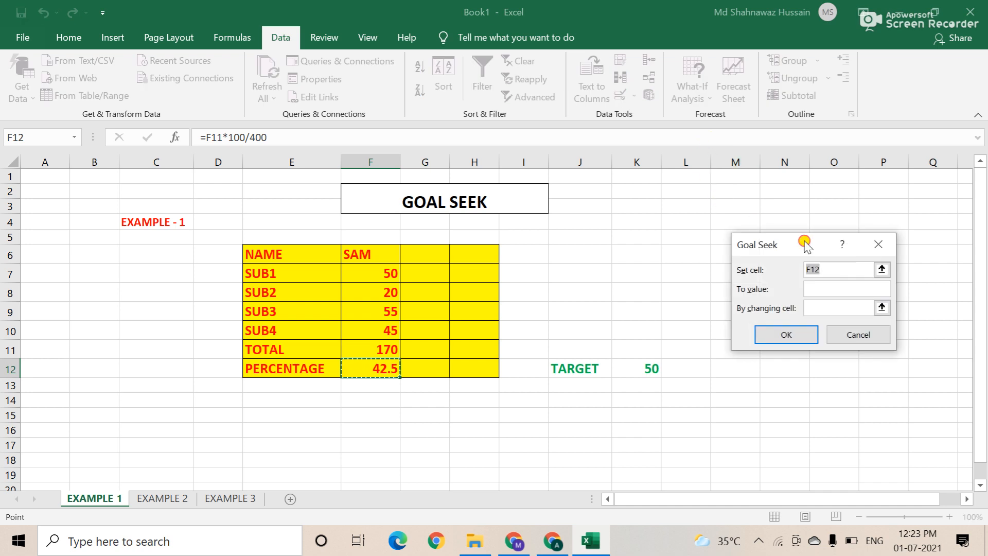
left_click_drag(809, 246, 672, 215)
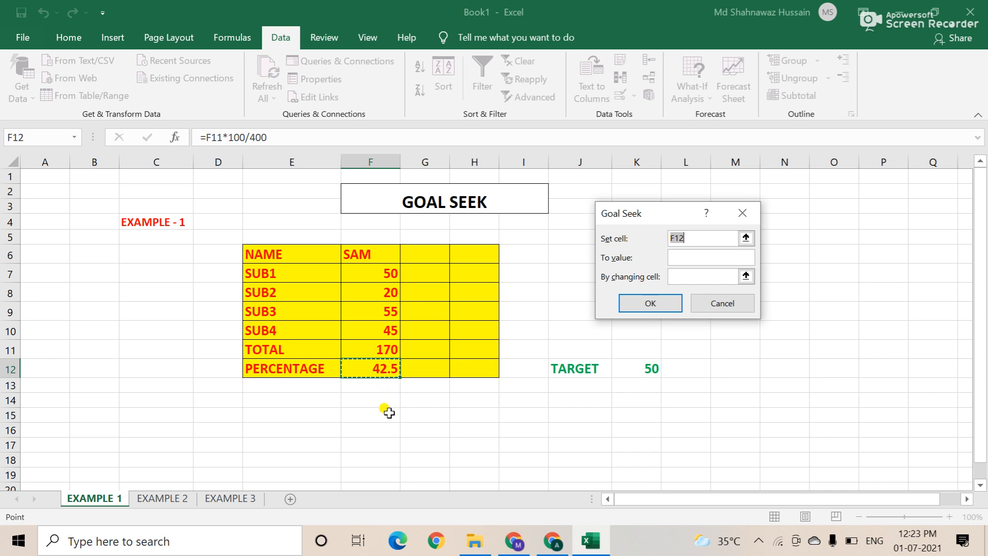
left_click(689, 256)
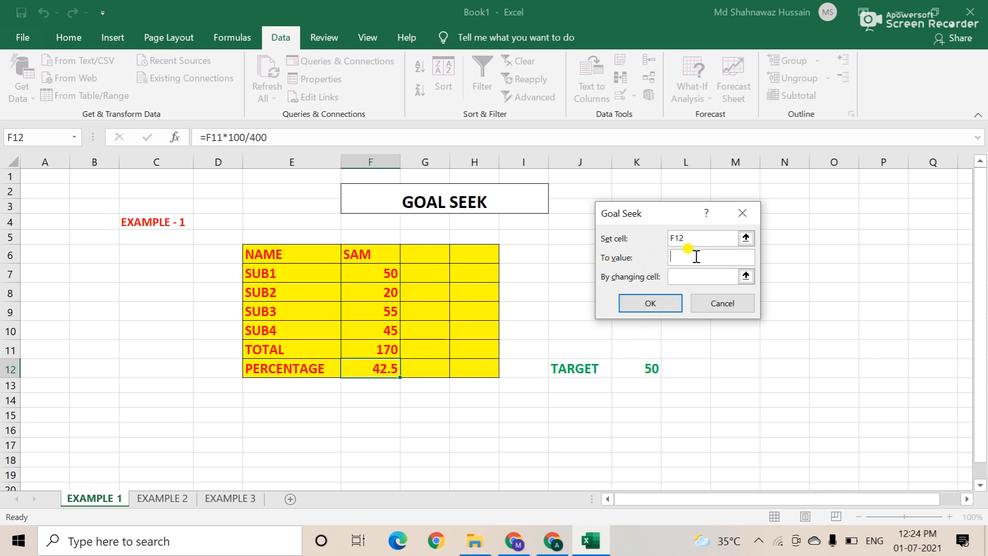
type("50")
left_click(687, 280)
left_click(371, 292)
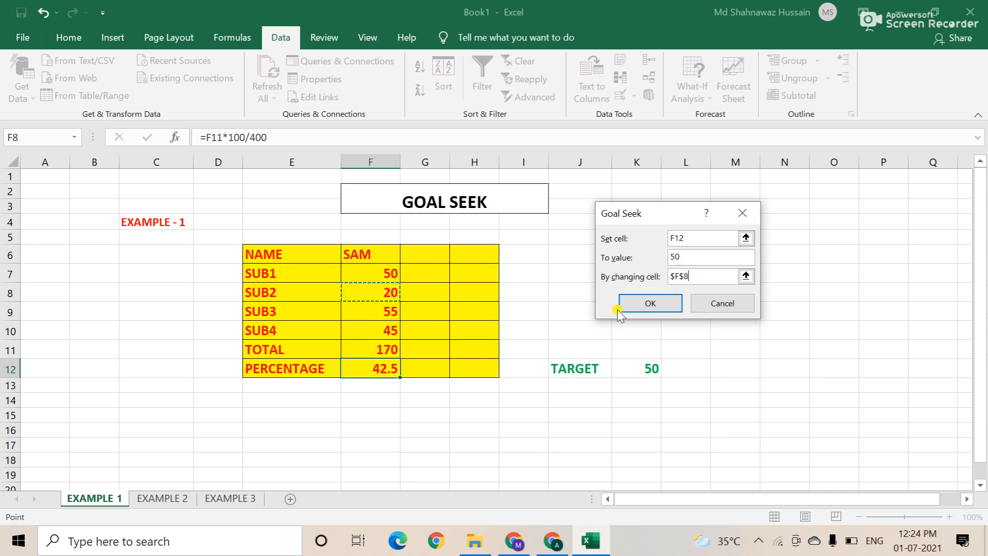
left_click(643, 306)
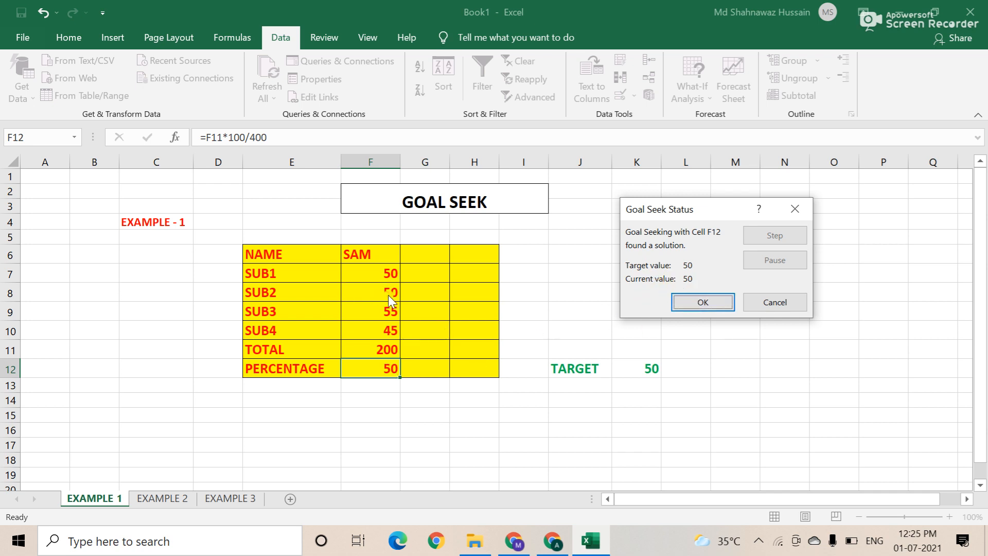
Step: Discard the first Goal Seek result, rerun it (F12 to 50 via F8) and keep it
left_click(772, 302)
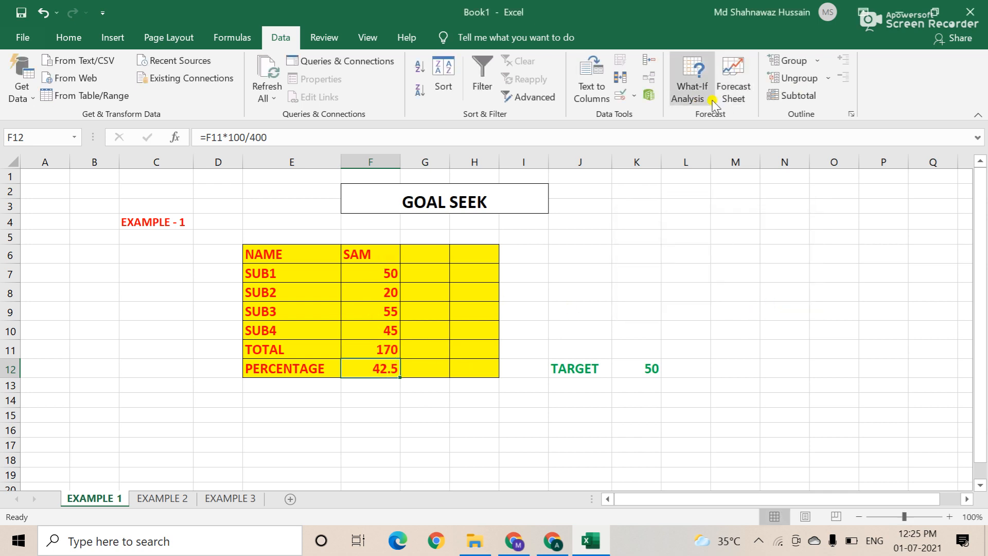
left_click(695, 100)
left_click(715, 136)
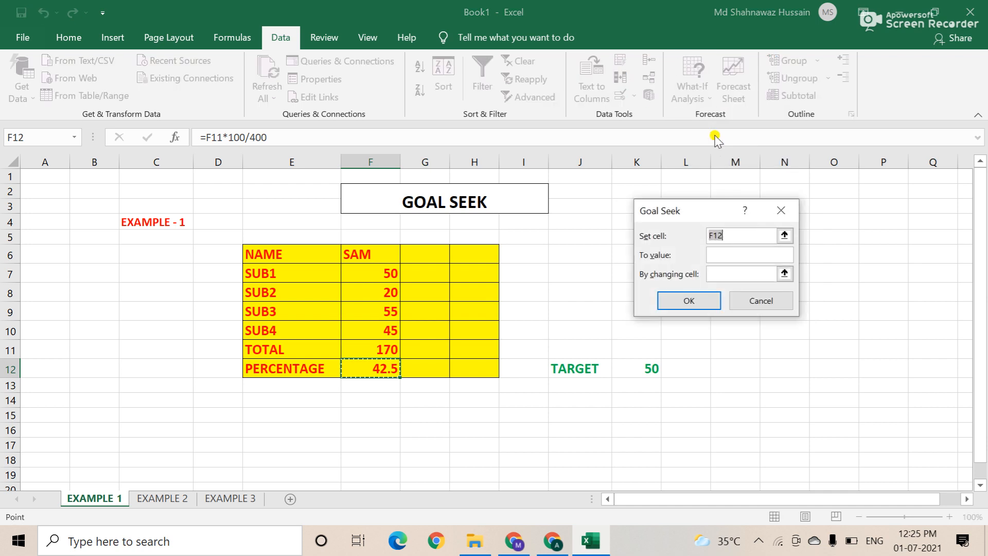
left_click(722, 254)
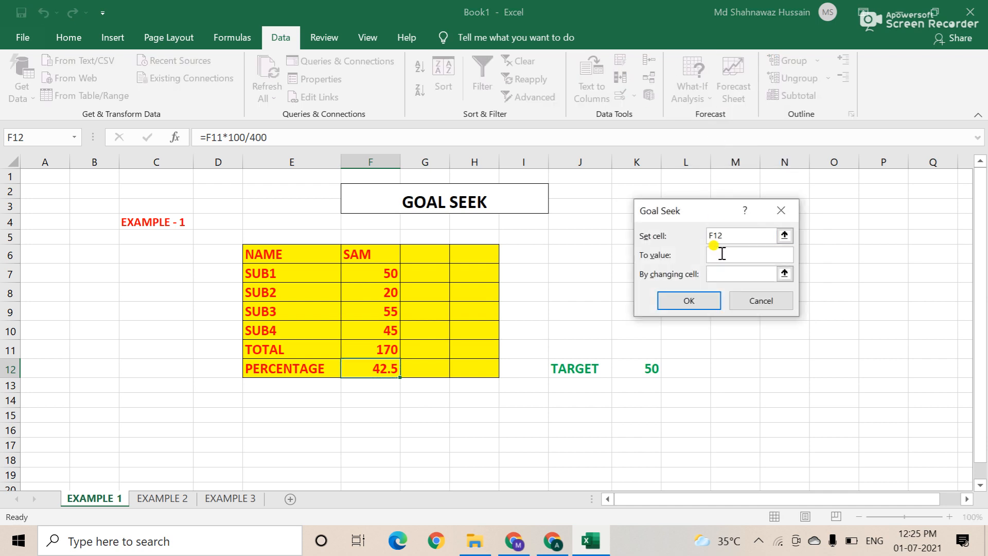
type("50")
left_click(717, 275)
left_click(387, 290)
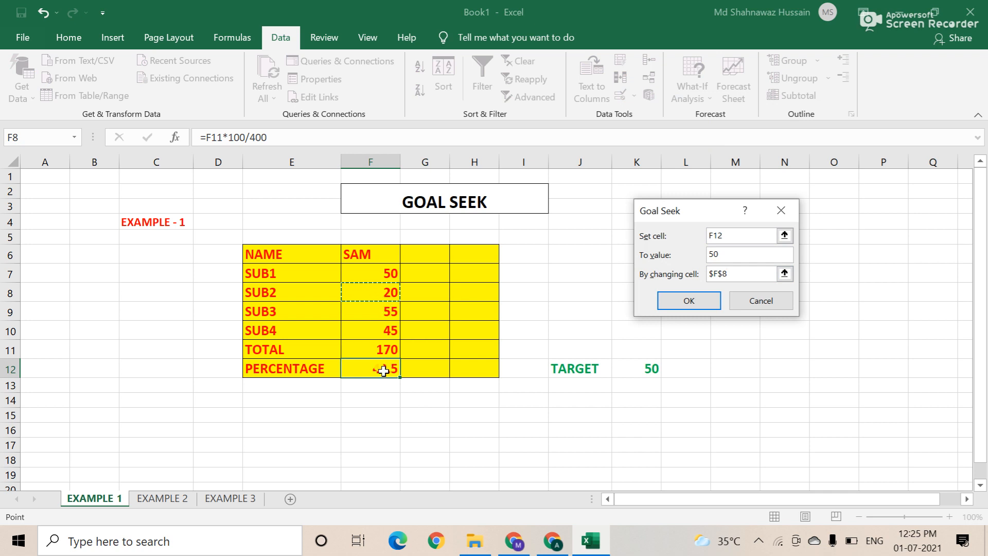
left_click(683, 304)
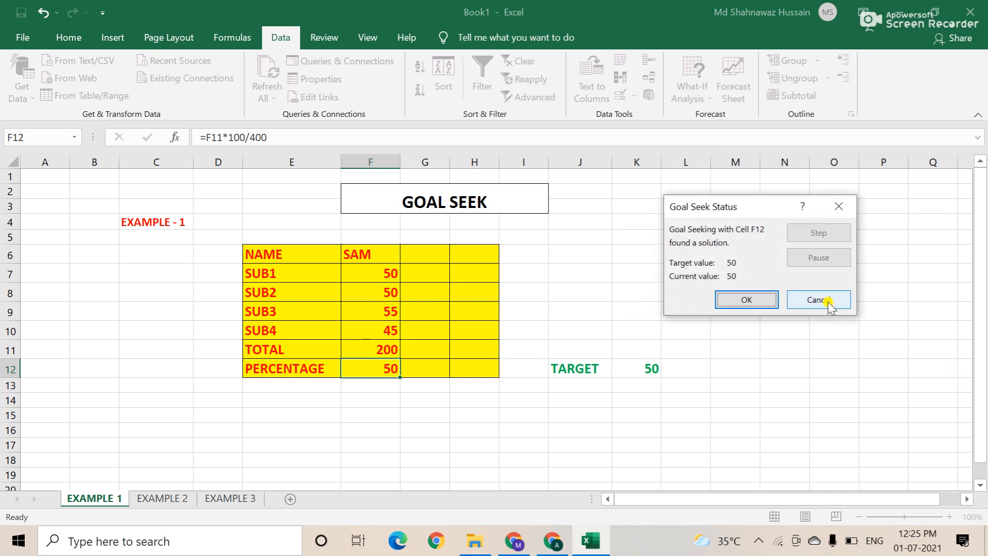
left_click(726, 301)
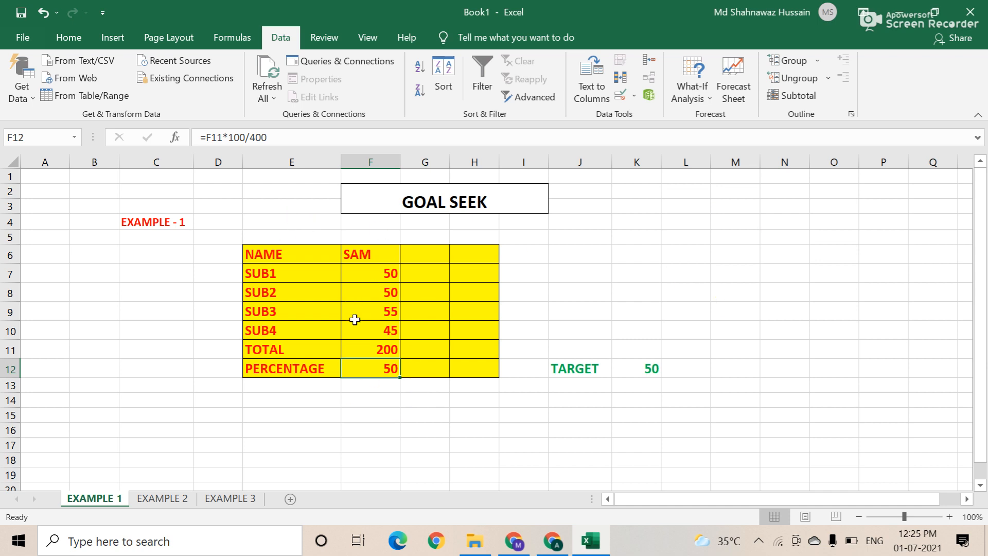
key("ctrl+F7")
Step: On EXAMPLE 2, review the price 50000, down payment 10000 and 5 periods
left_click(161, 498)
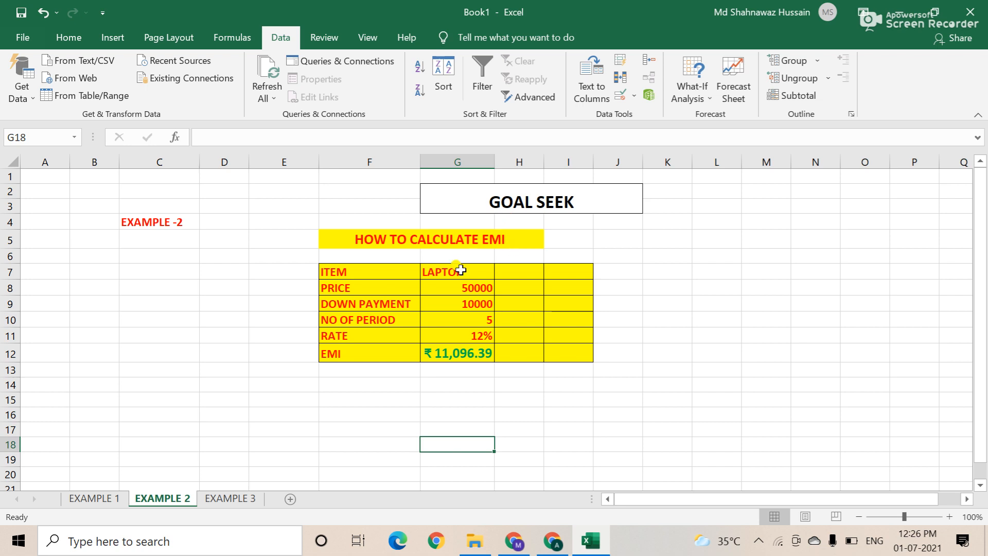
left_click(350, 290)
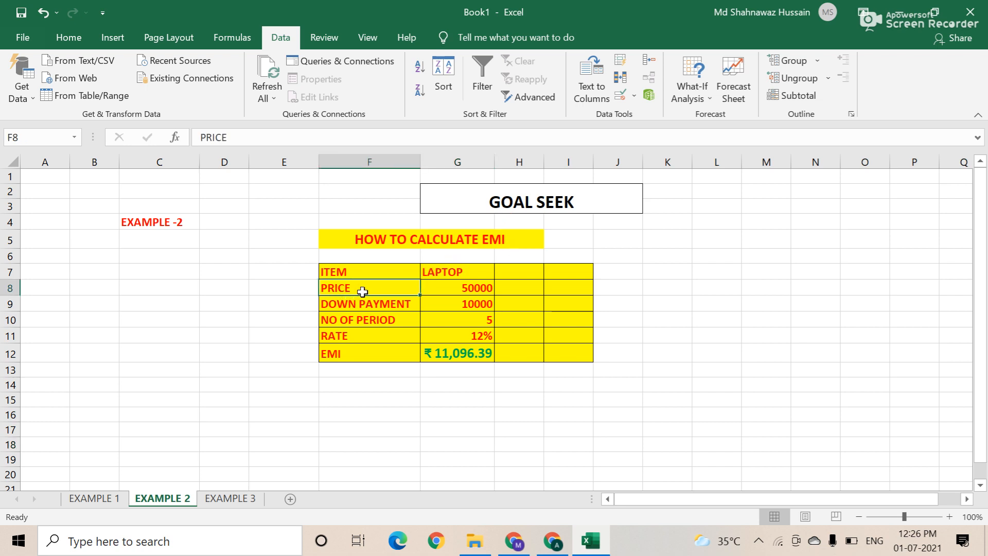
left_click(466, 288)
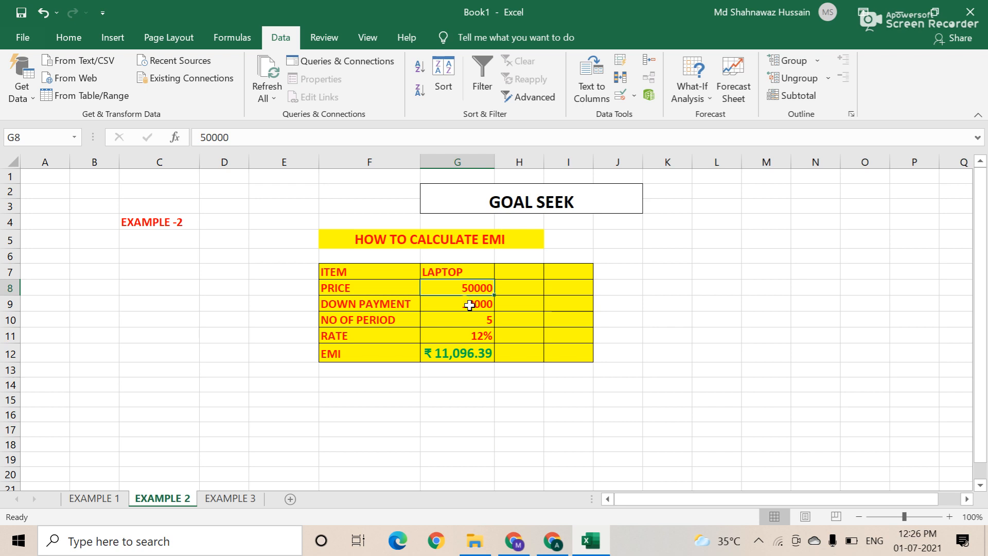
left_click(367, 305)
left_click(486, 304)
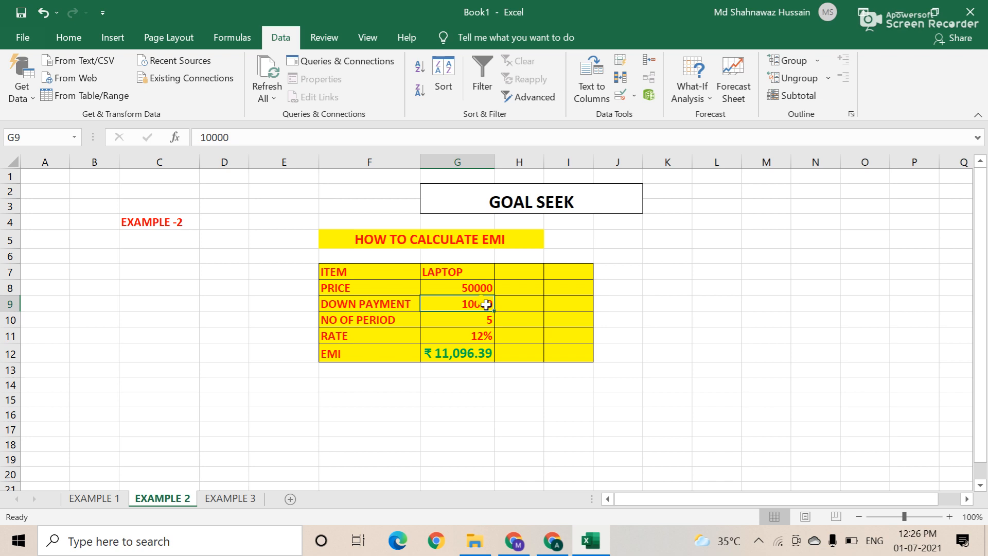
left_click(389, 322)
left_click(474, 322)
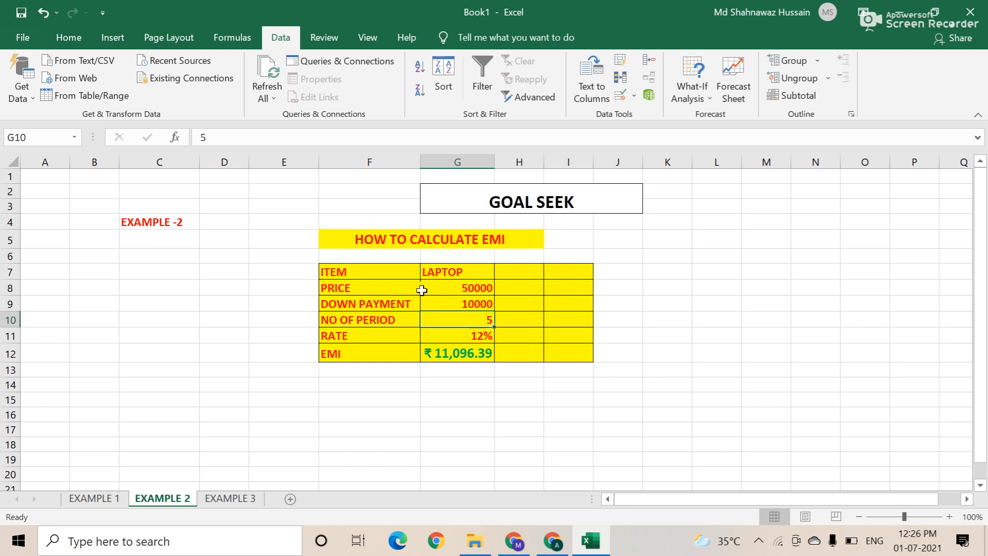
Step: Recheck 50000, 10000, 5 periods and the 12% rate, then view the EMI formula in G12
left_click(469, 289)
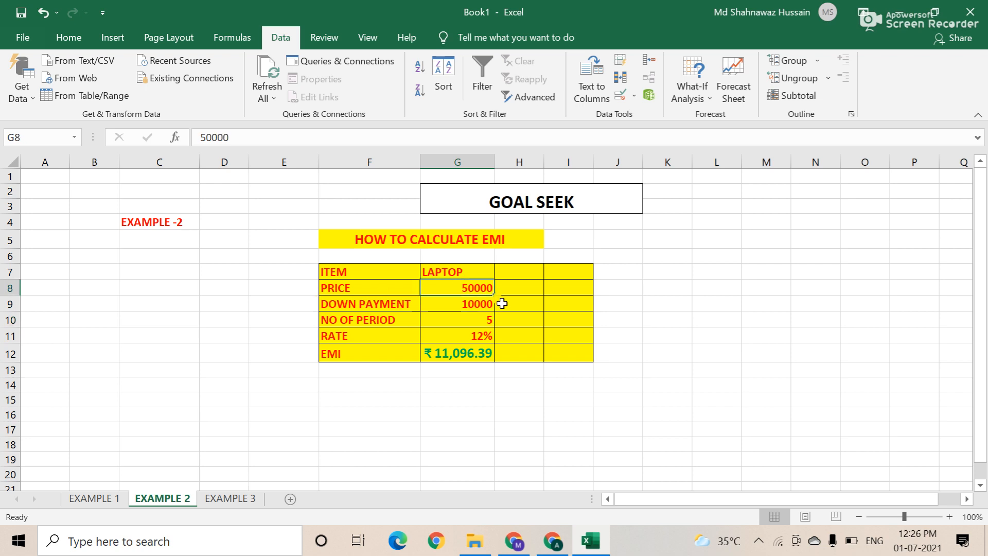
left_click(464, 309)
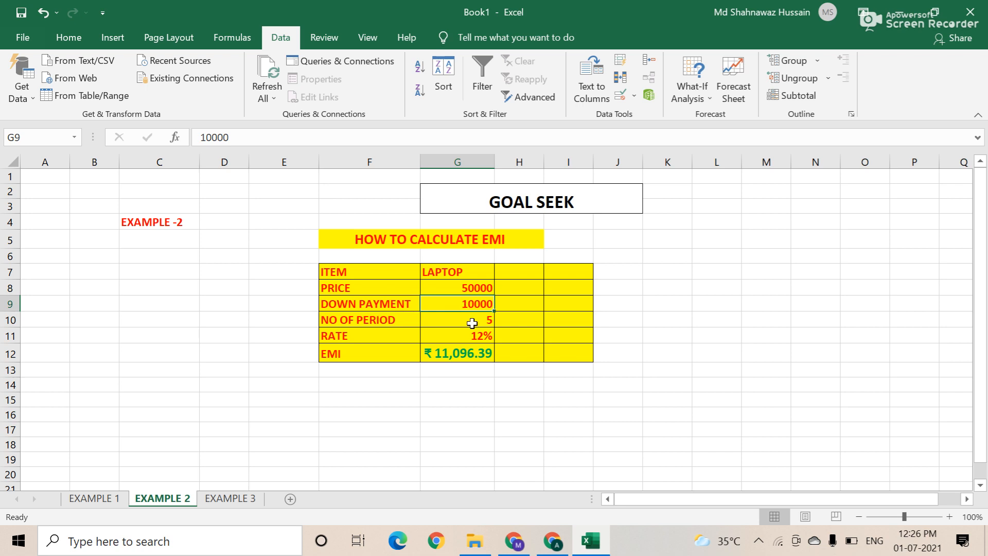
left_click(472, 323)
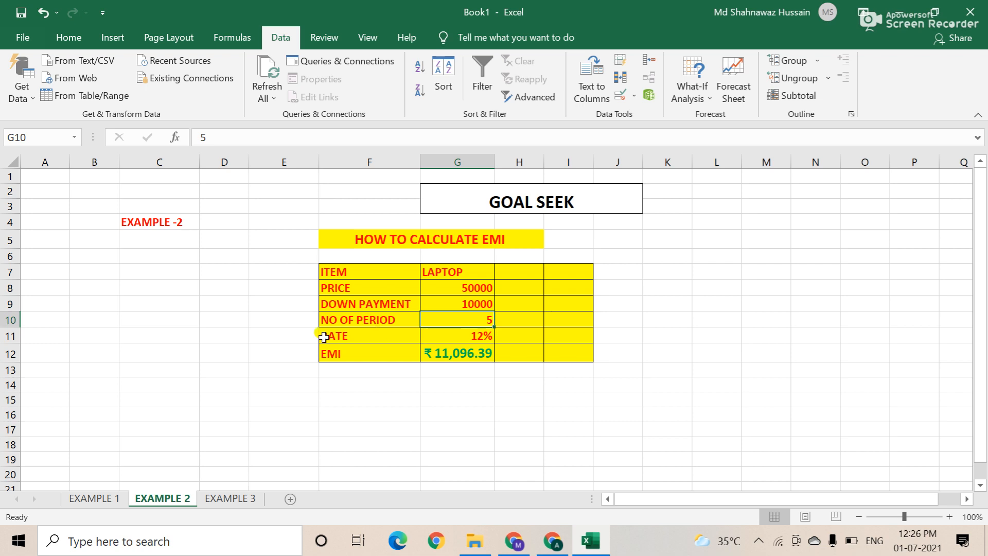
left_click(461, 336)
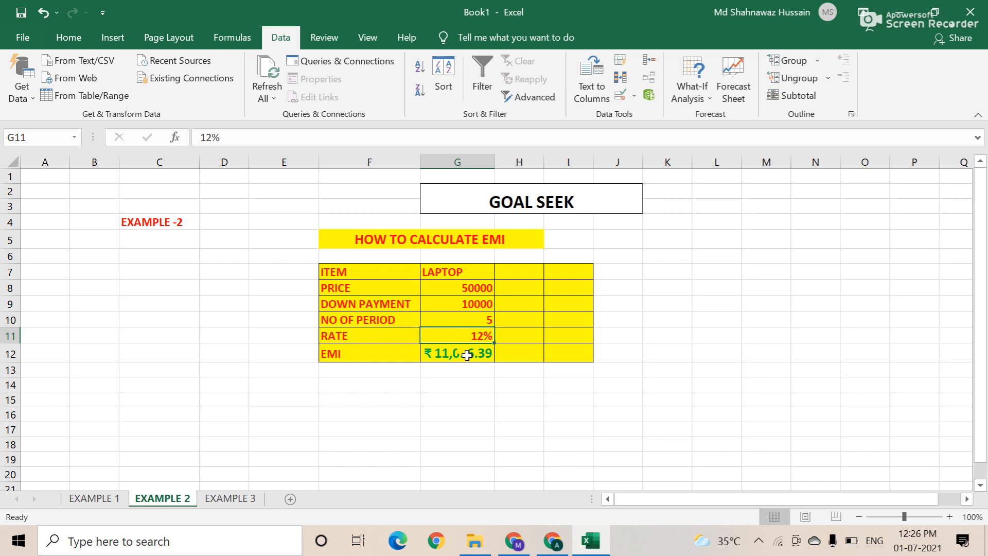
left_click(467, 355)
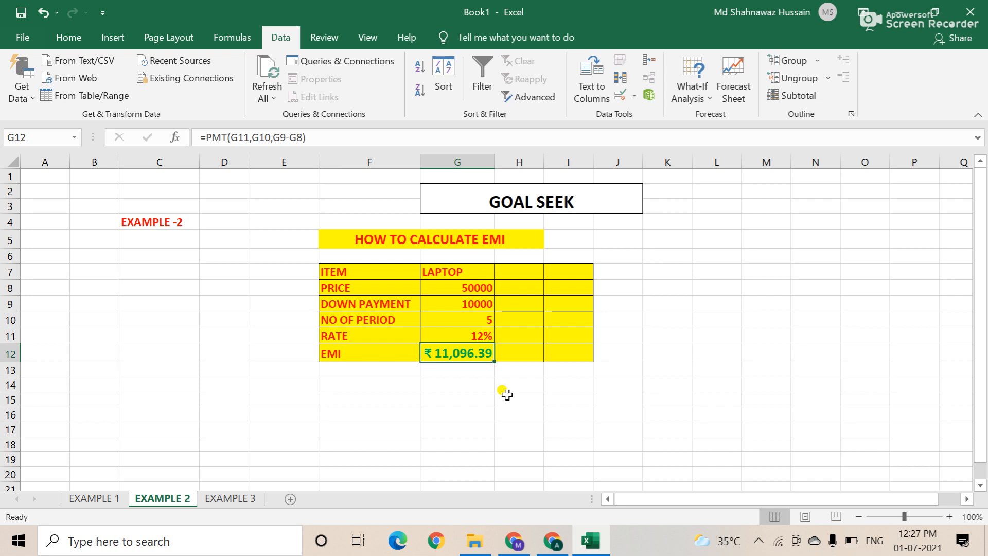
Step: Clear G12 and type the EMI formula =PMT(G11,G10,G9-G8)
key("Delete")
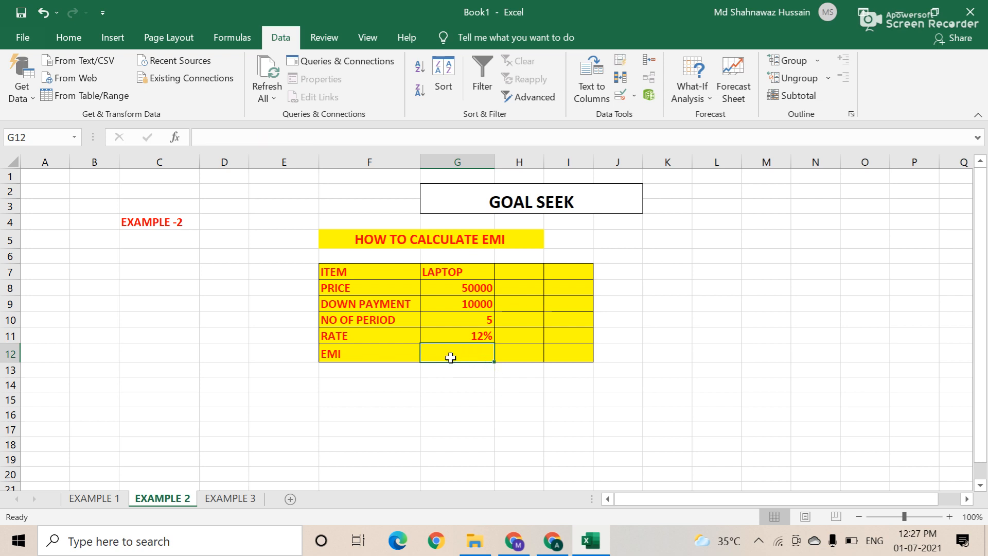
type("=")
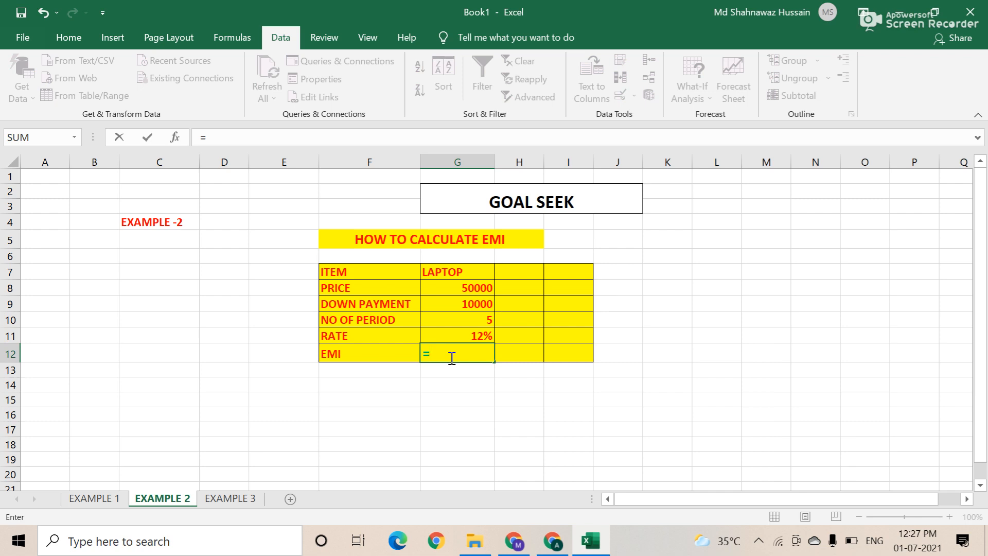
type("PMT")
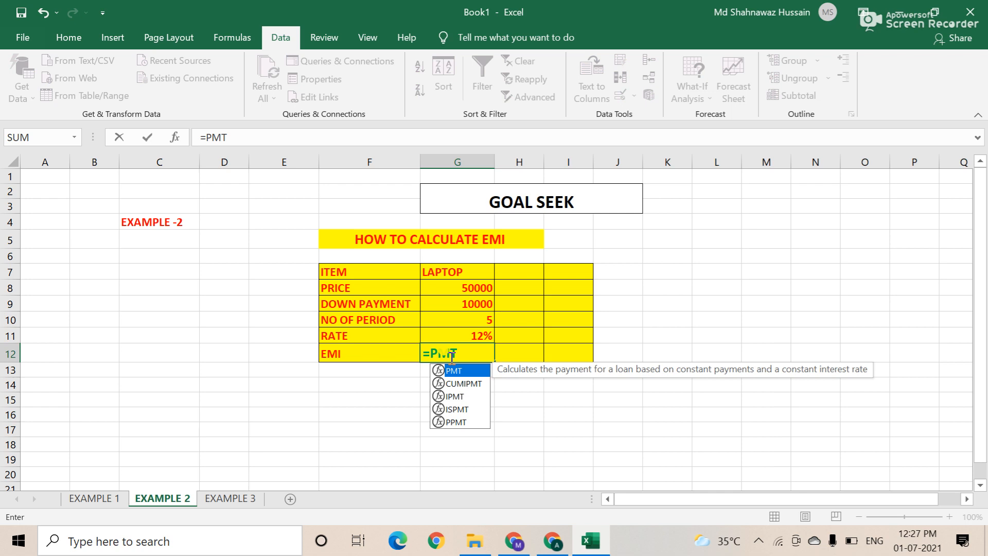
type("(")
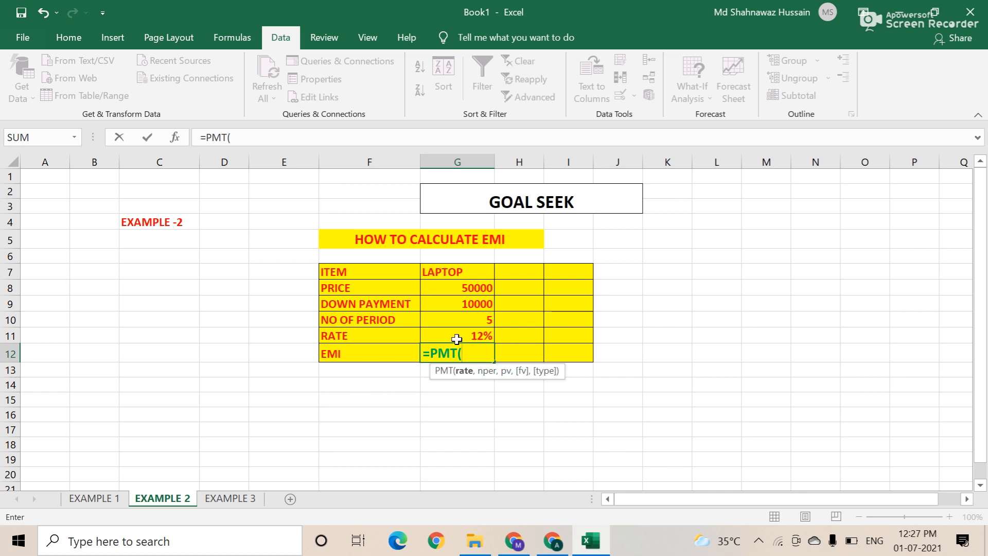
left_click(456, 338)
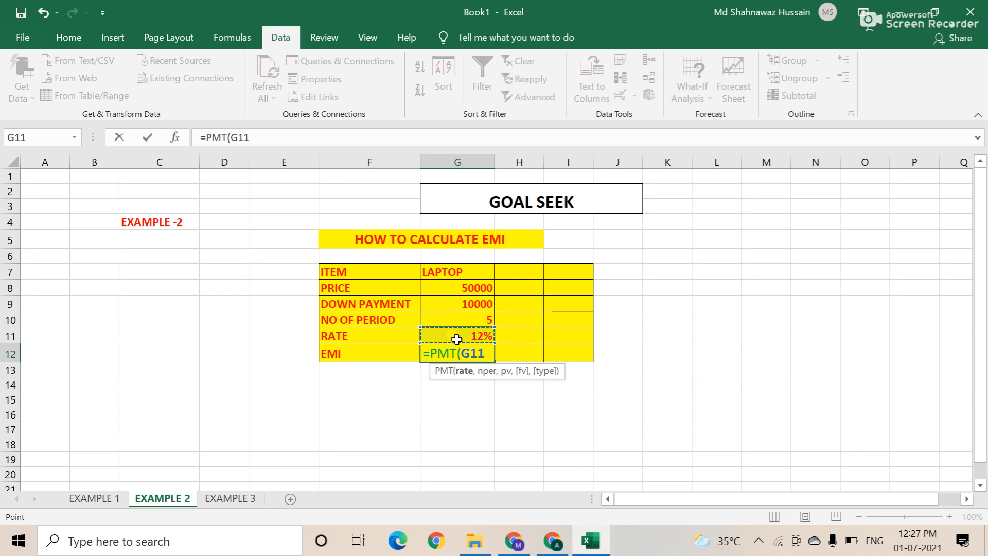
type(",")
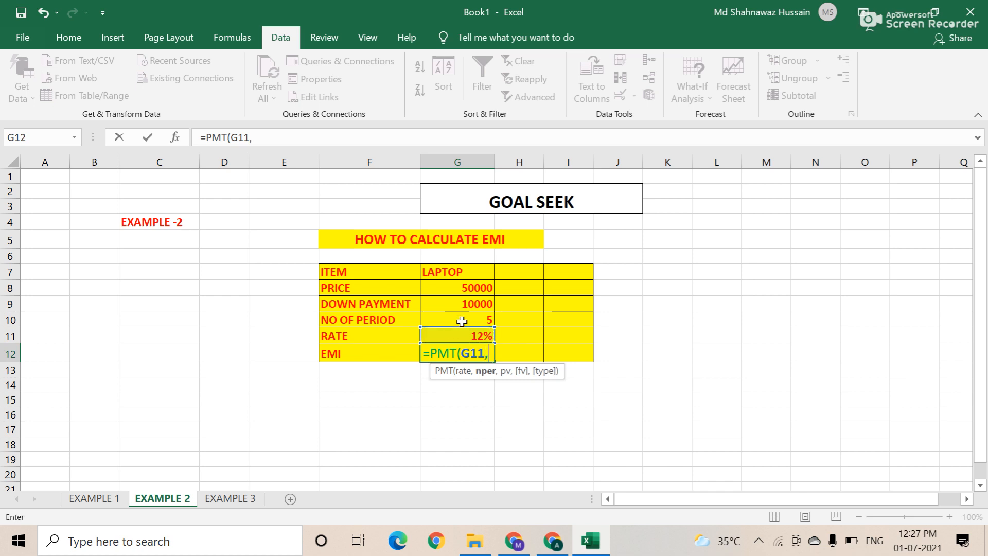
left_click(463, 321)
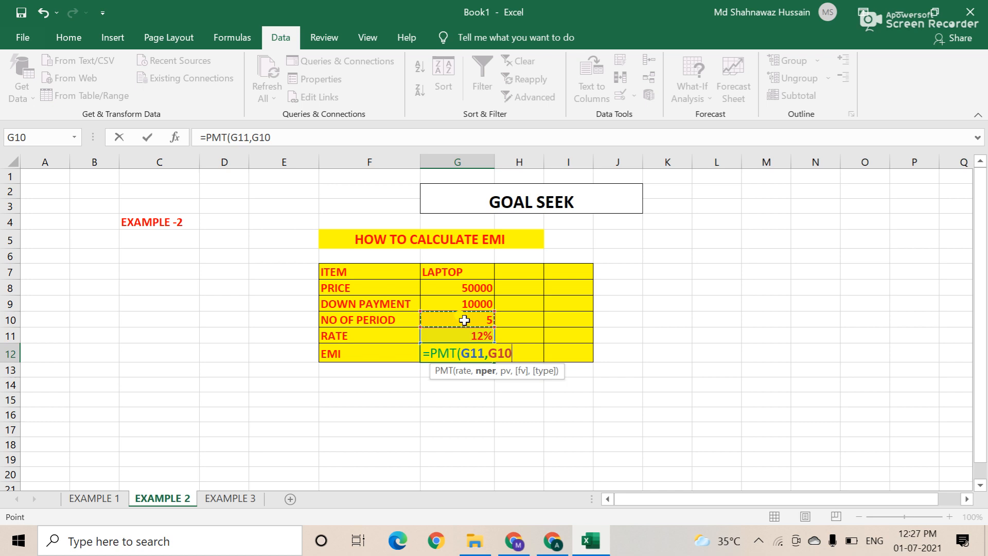
type(",")
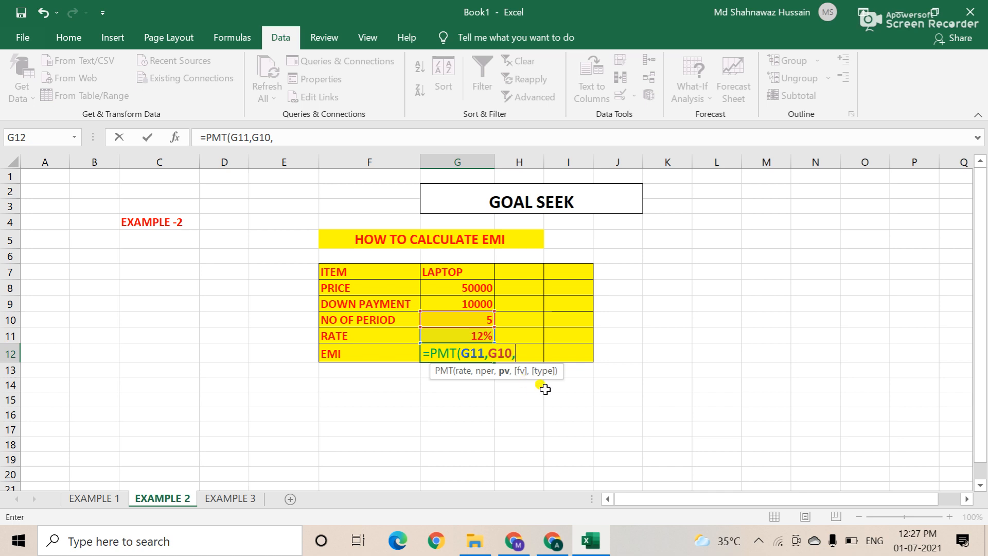
left_click(469, 306)
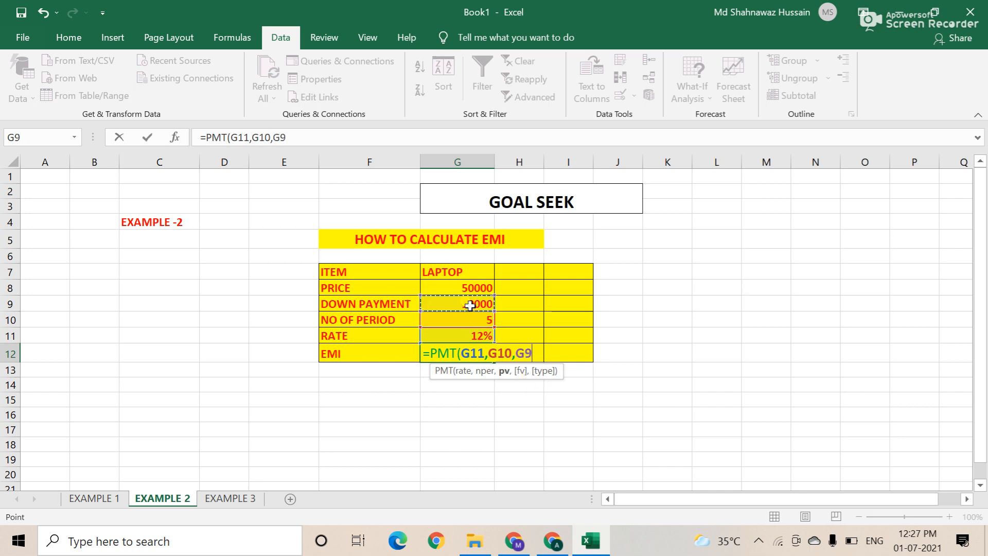
type("-")
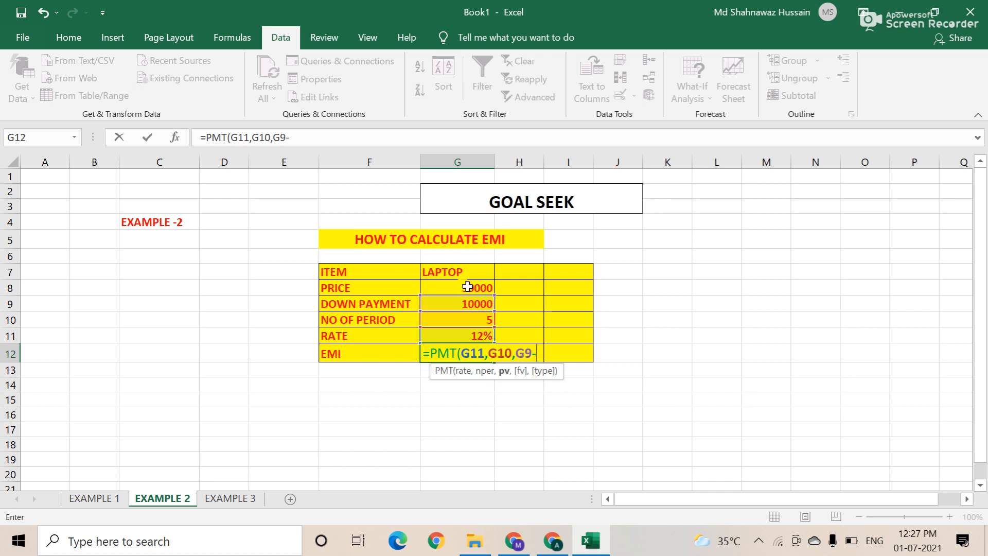
left_click(468, 287)
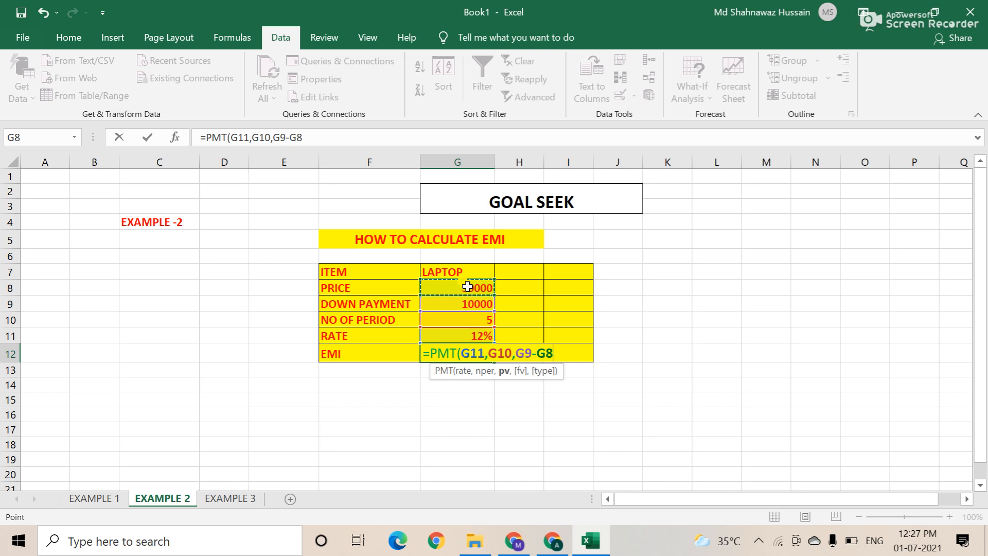
type(")")
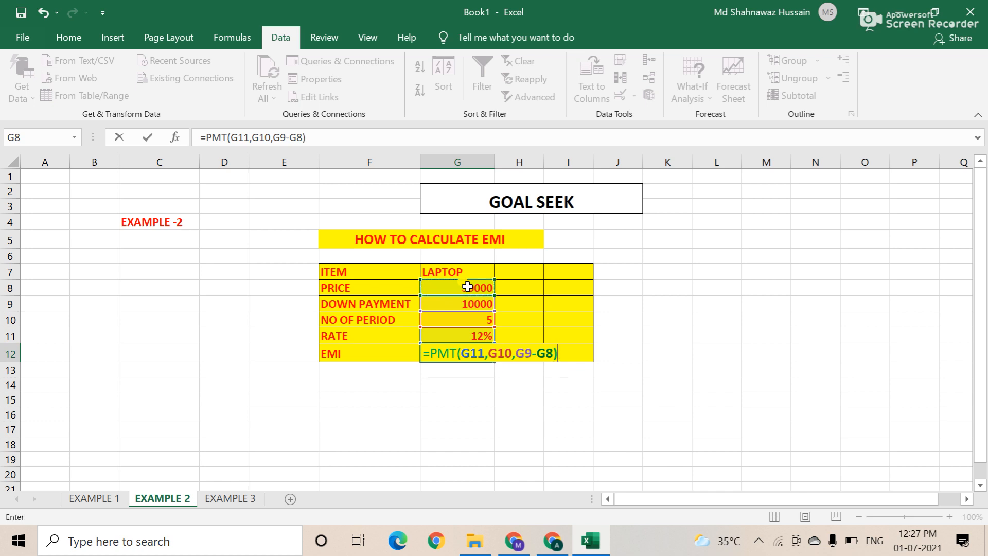
key("ctrl+F7")
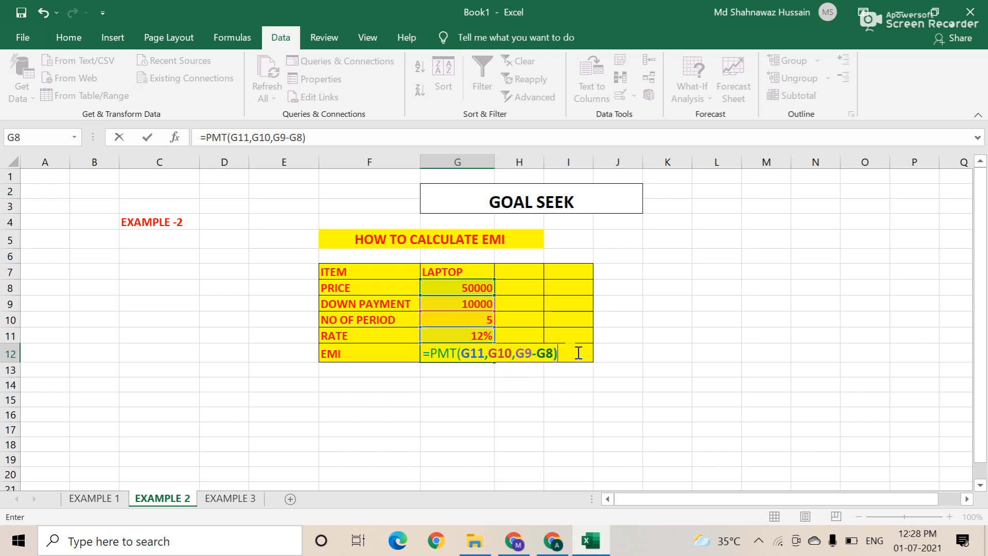
Step: Confirm =PMT(G11,G10,G9-G8) in G12 so the EMI shows ₹11,096.39
key("Return")
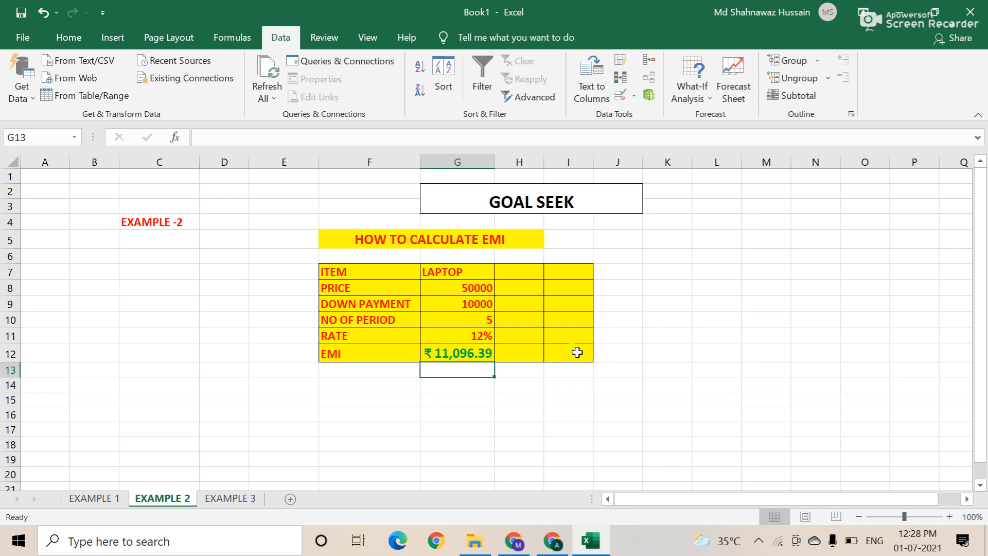
left_click(448, 354)
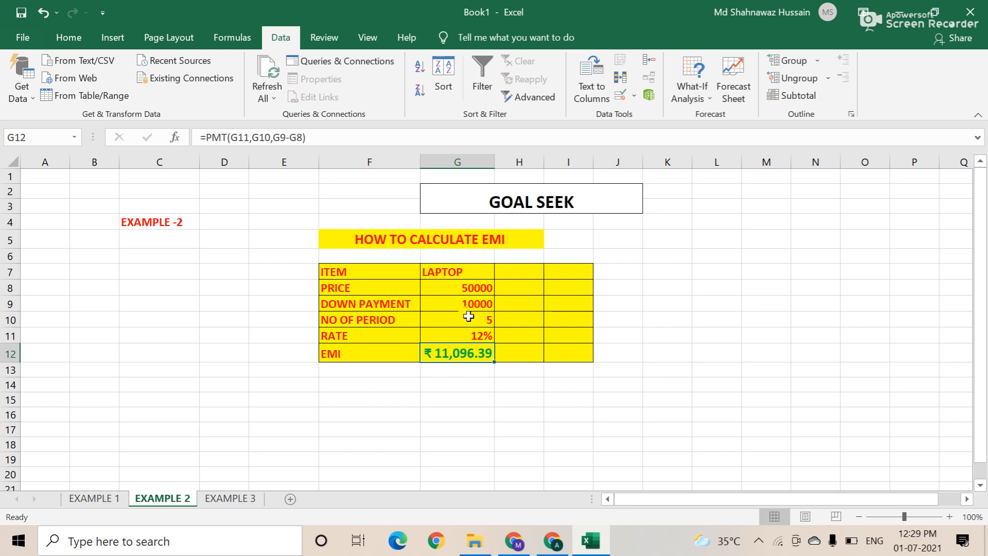
left_click(454, 287)
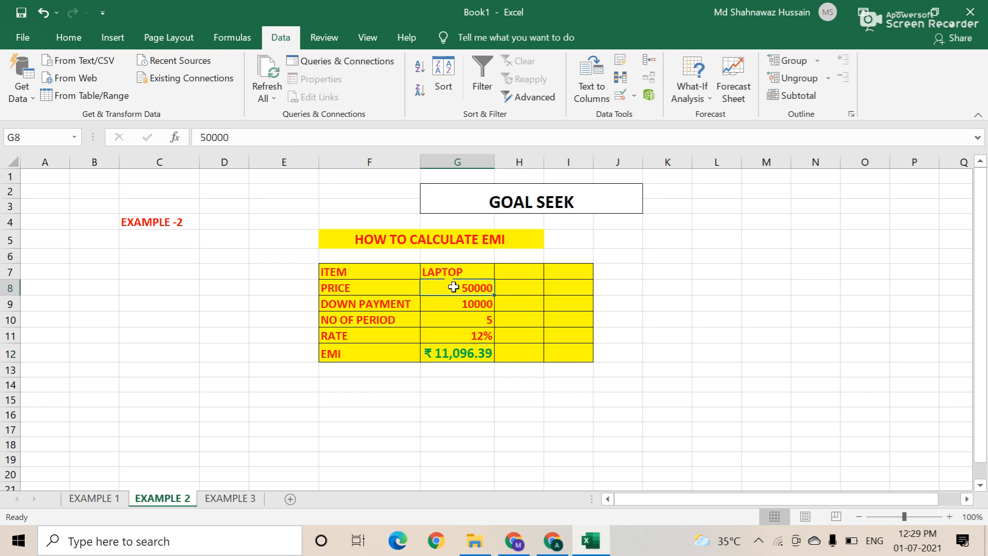
left_click(459, 302)
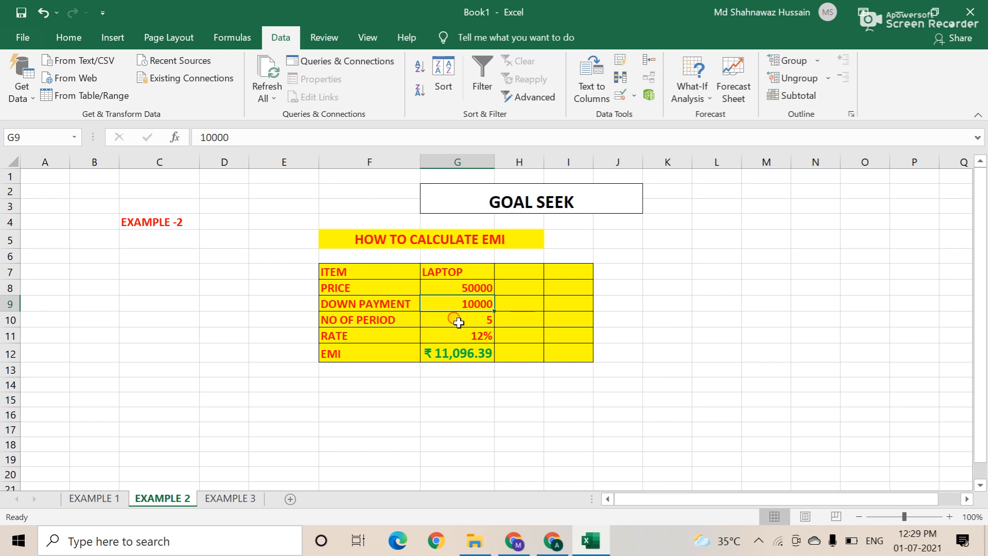
left_click(459, 322)
left_click(458, 332)
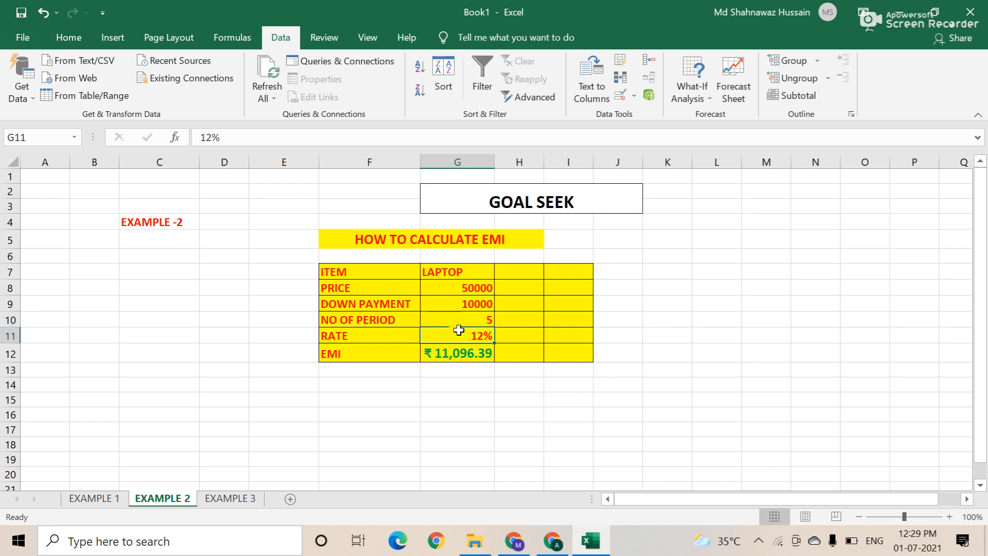
left_click(468, 302)
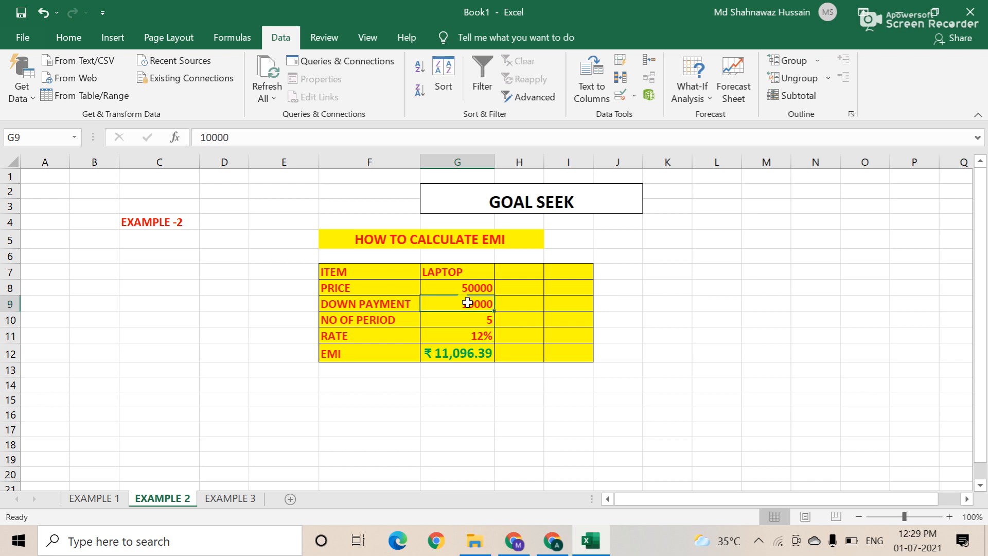
left_click(470, 354)
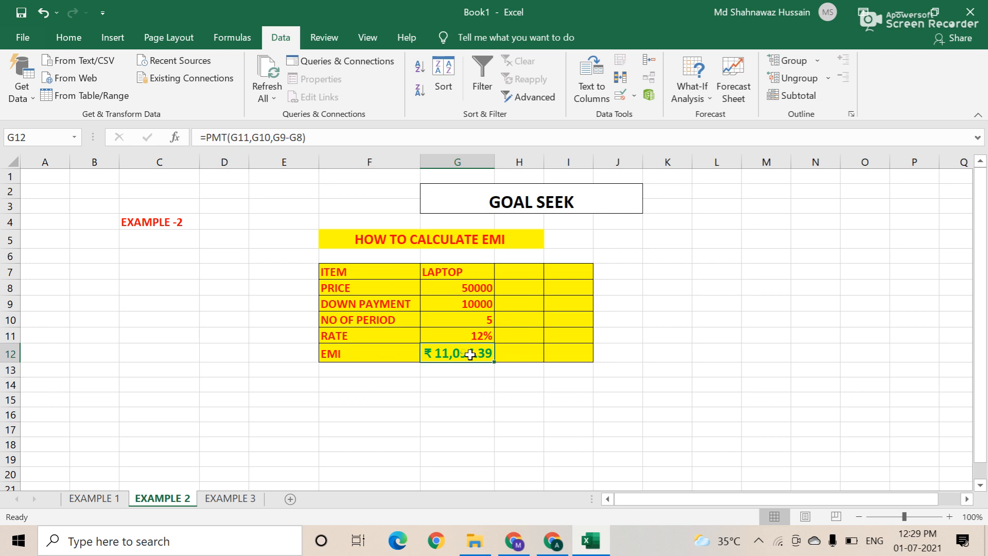
left_click(473, 305)
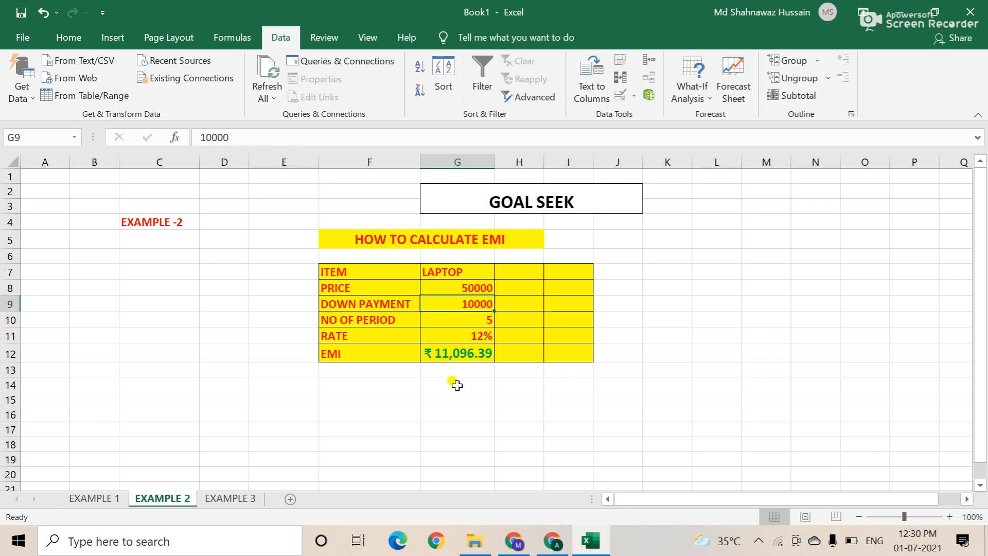
left_click(465, 355)
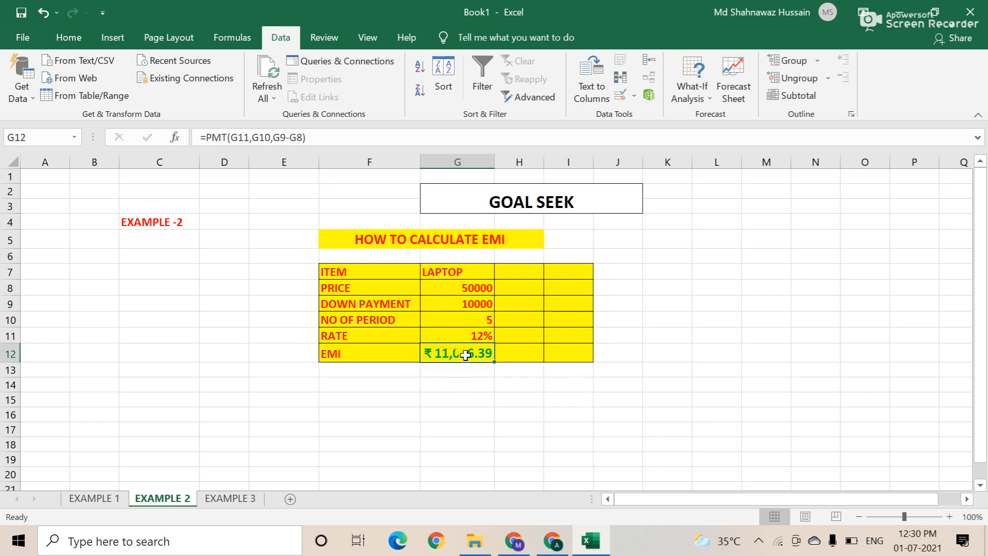
left_click(461, 305)
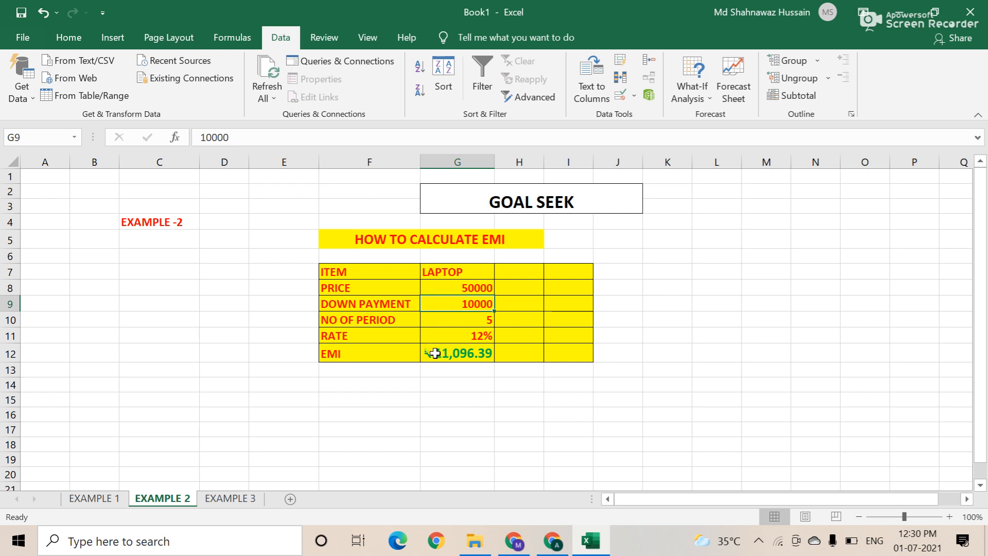
left_click(442, 355)
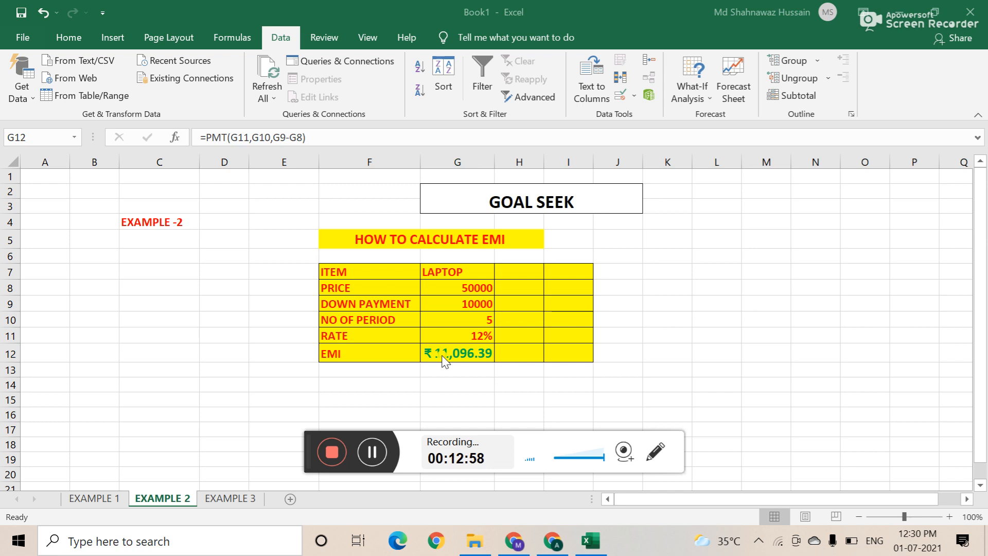
left_click(441, 354)
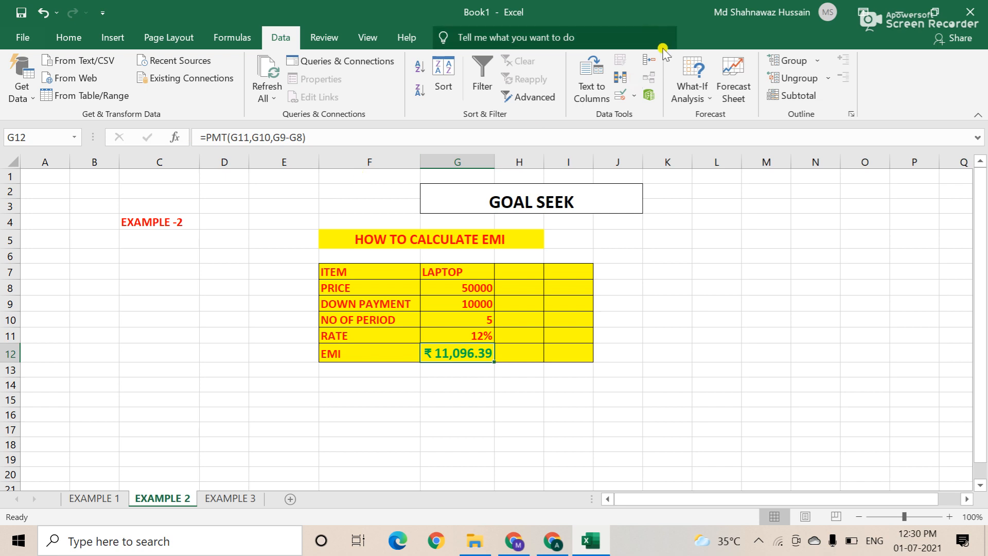
Step: Launch Goal Seek from What-If Analysis with G12 as the set cell
left_click(709, 99)
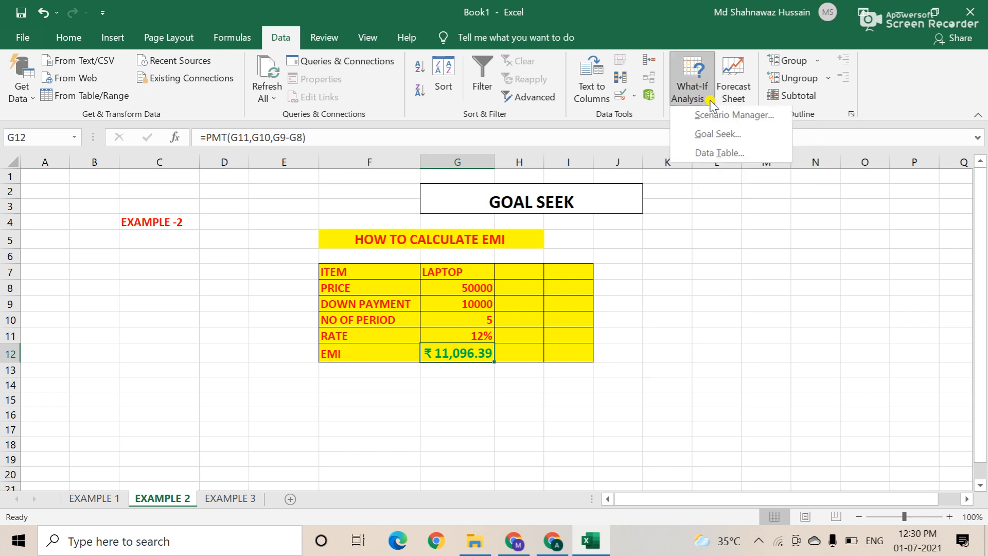
left_click(713, 137)
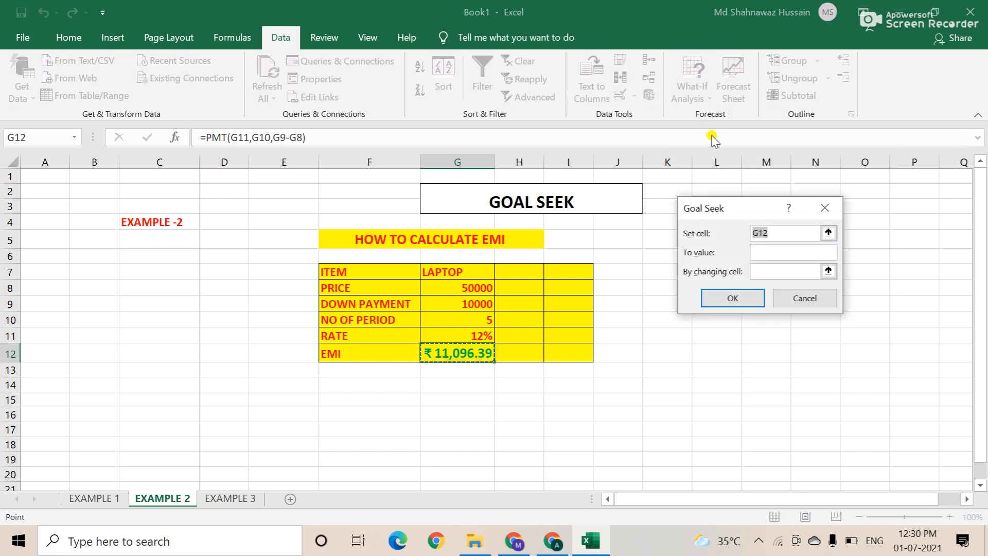
left_click_drag(768, 239, 769, 240)
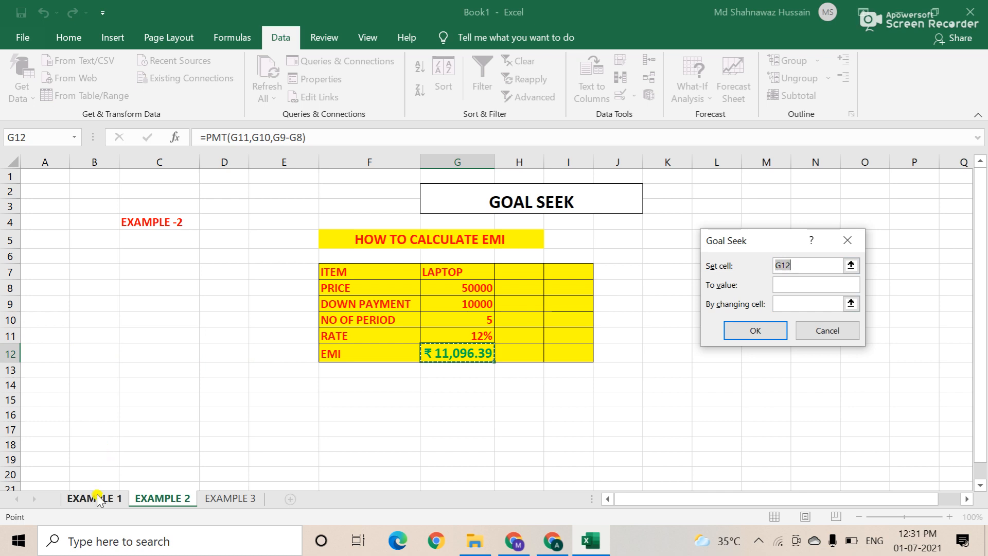
Step: Set Goal Seek to bring G12 to 10000 by changing the down payment cell G9
left_click(790, 284)
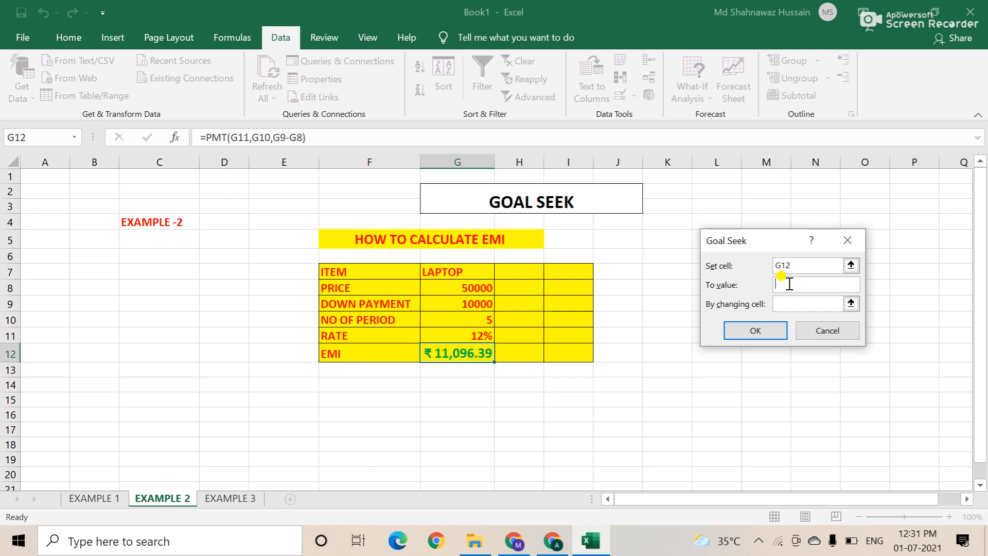
type("10000")
left_click(793, 305)
left_click(451, 306)
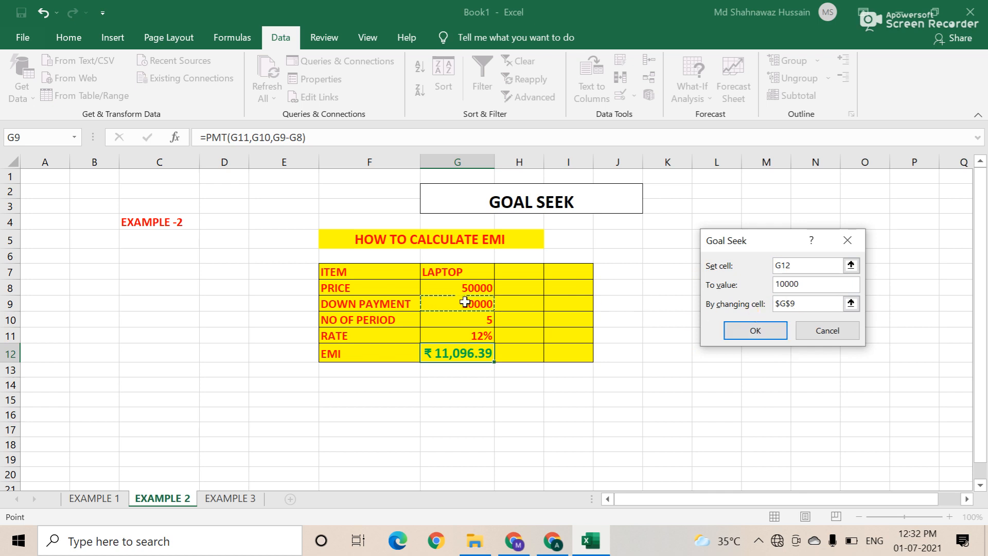
Step: Run Goal Seek and keep the result: EMI ₹10,000.00 with down payment 13952.23798
left_click(753, 329)
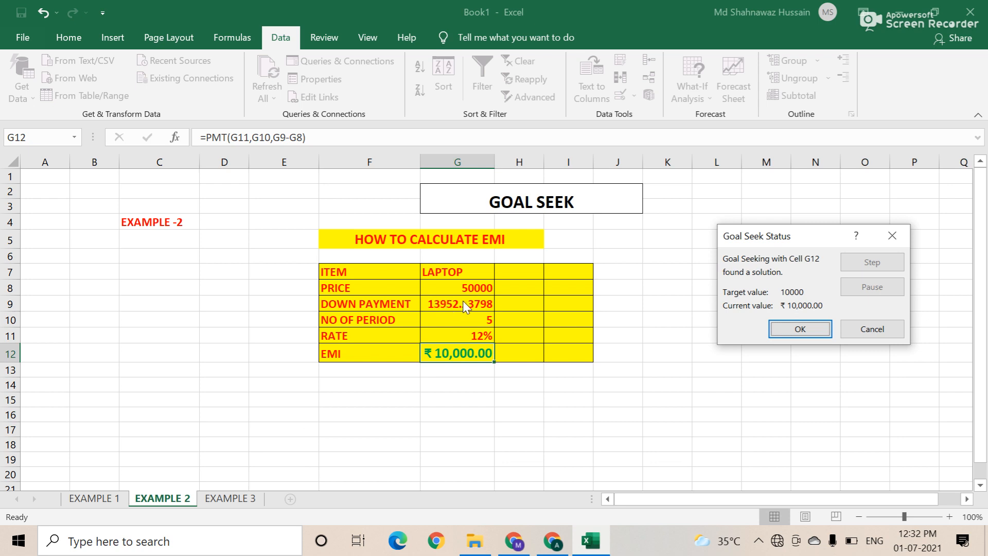
left_click(798, 329)
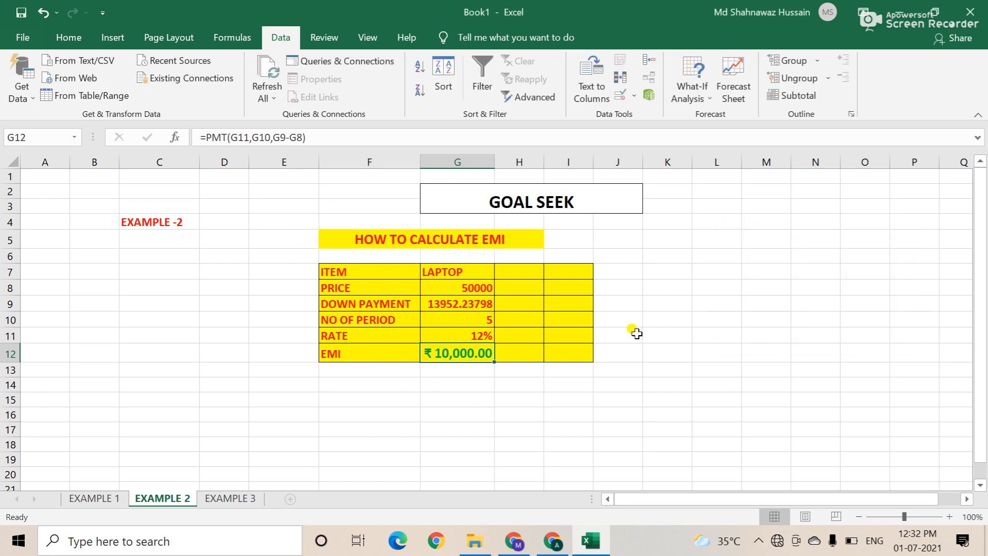
left_click(480, 304)
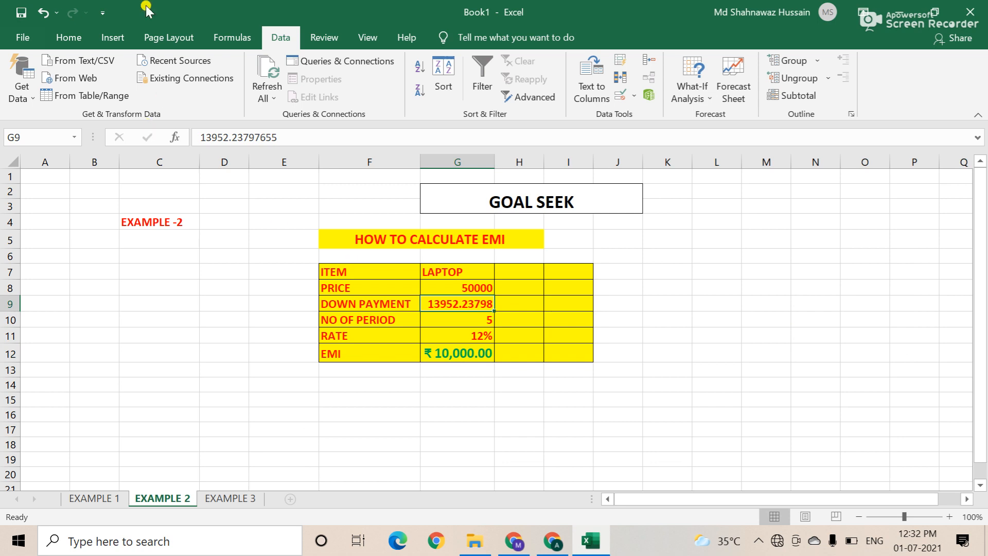
Step: Decrease the decimal places of G9 so the down payment shows as 13952
left_click(69, 38)
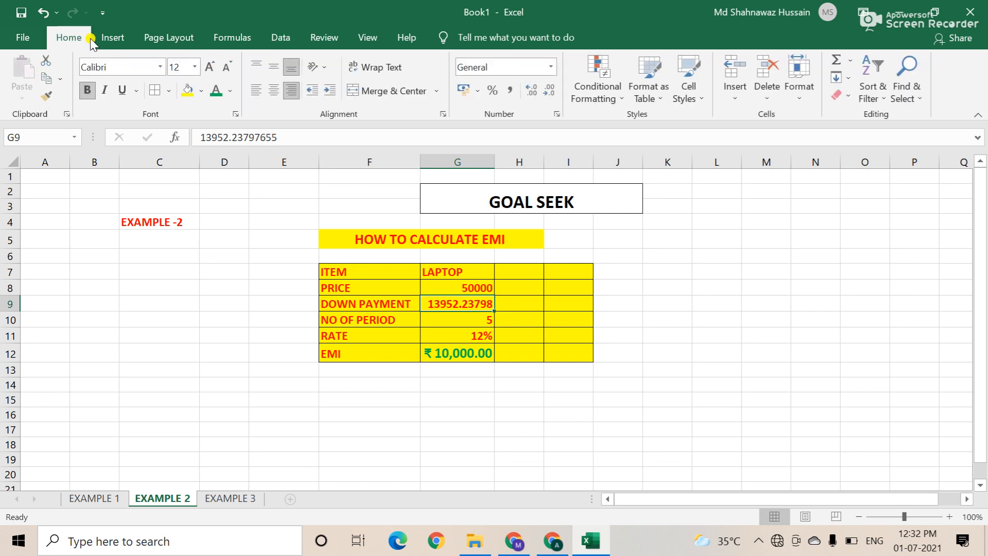
left_click(549, 93)
left_click(549, 92)
left_click(549, 93)
left_click(549, 92)
left_click(549, 93)
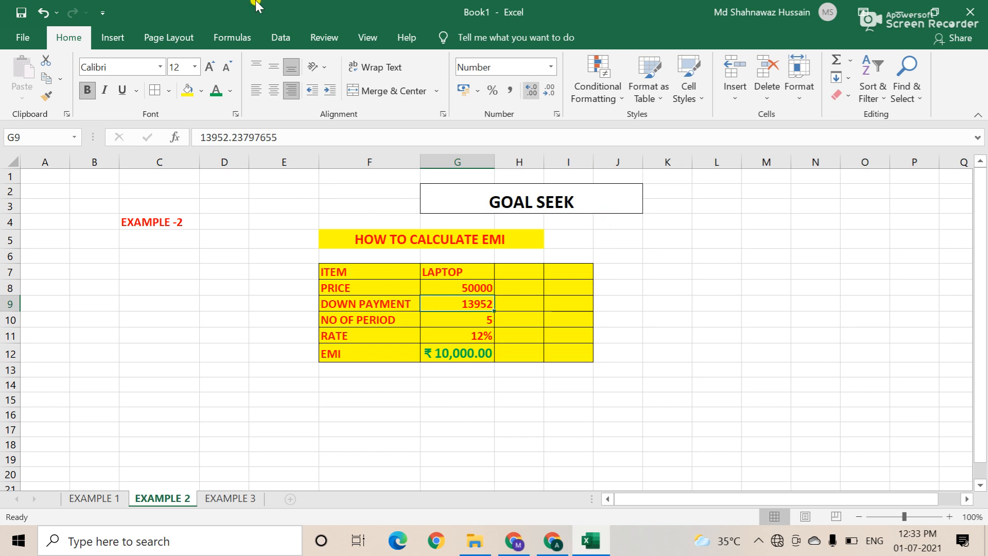
left_click(281, 38)
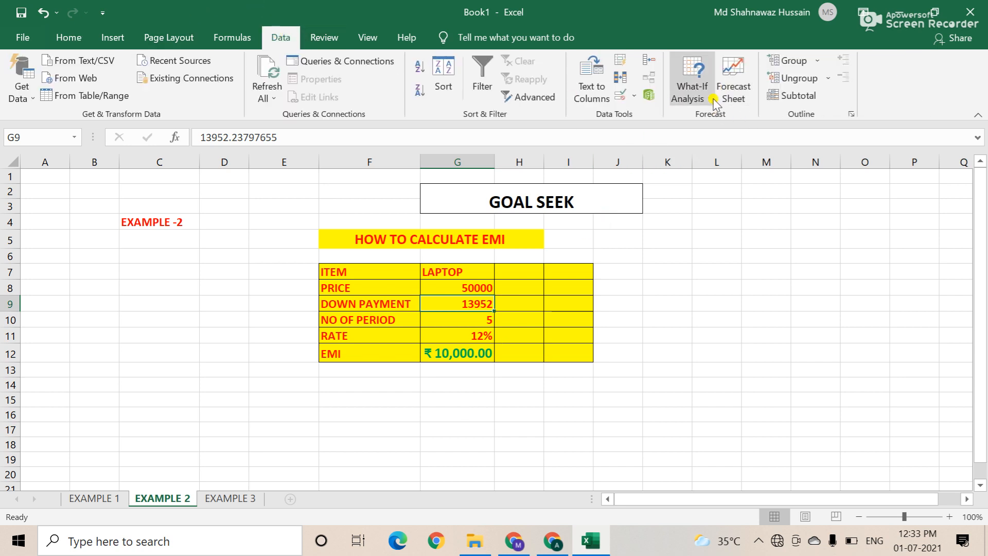